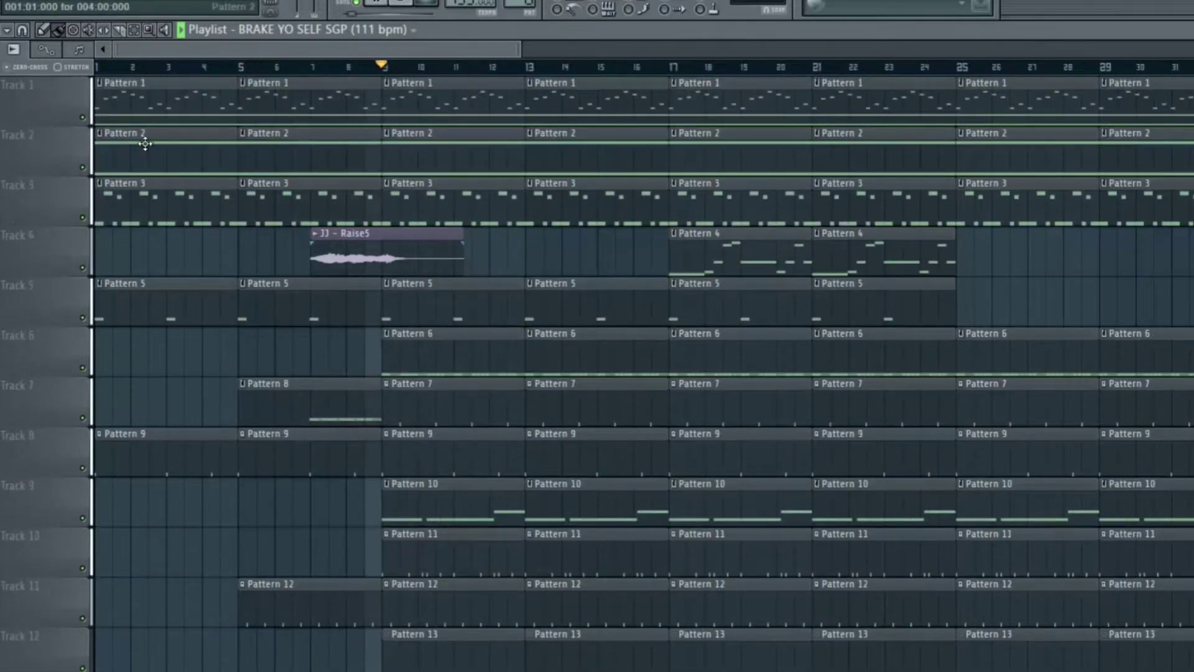
Examine the playlist arrangement, from the pattern tracks at the start down to the automation and sample clips on Tracks 16 to 19.
{"action": "scroll", "coordinate": [207, 82], "scroll_direction": "down", "scroll_amount": 4}
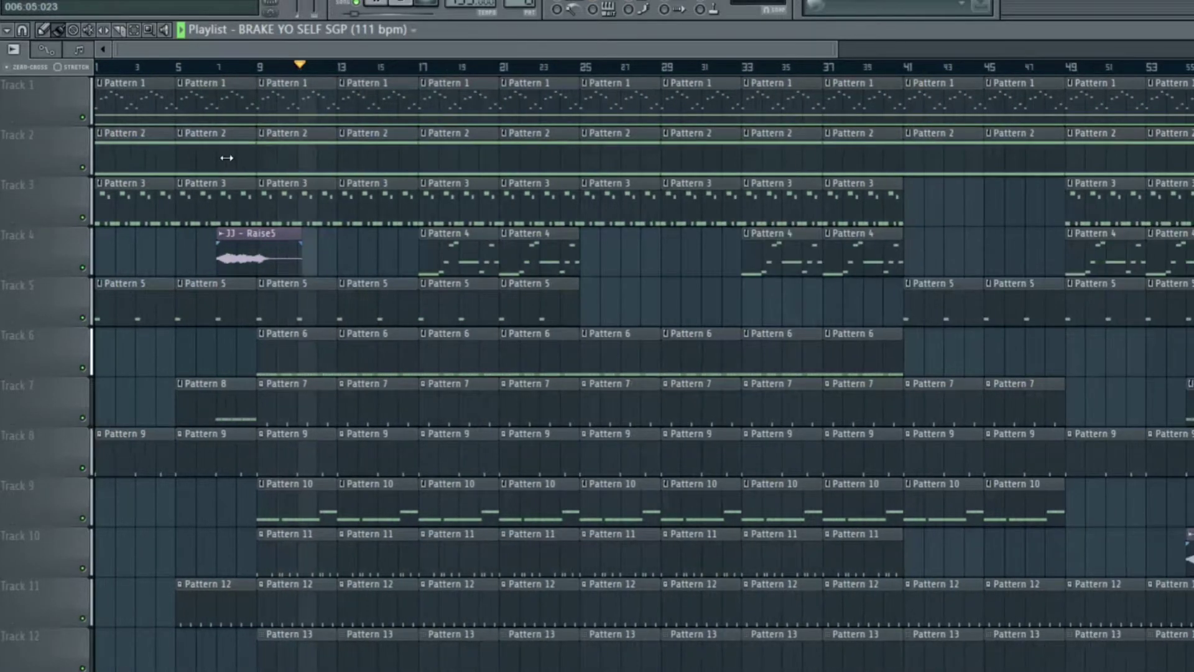
{"action": "scroll", "coordinate": [225, 157], "scroll_direction": "down", "scroll_amount": 2}
{"action": "scroll", "coordinate": [227, 158], "scroll_direction": "down", "scroll_amount": 2}
{"action": "scroll", "coordinate": [276, 123], "scroll_direction": "down", "scroll_amount": 1}
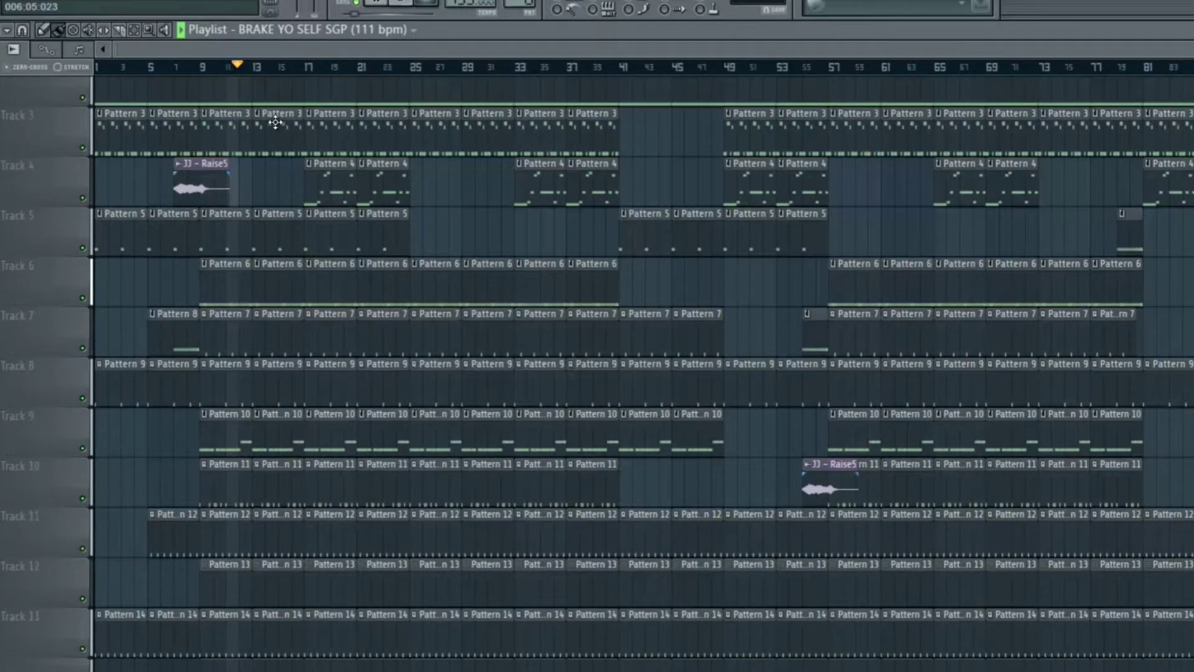
{"action": "scroll", "coordinate": [276, 123], "scroll_direction": "down", "scroll_amount": 1}
{"action": "scroll", "coordinate": [117, 83], "scroll_direction": "up", "scroll_amount": 7}
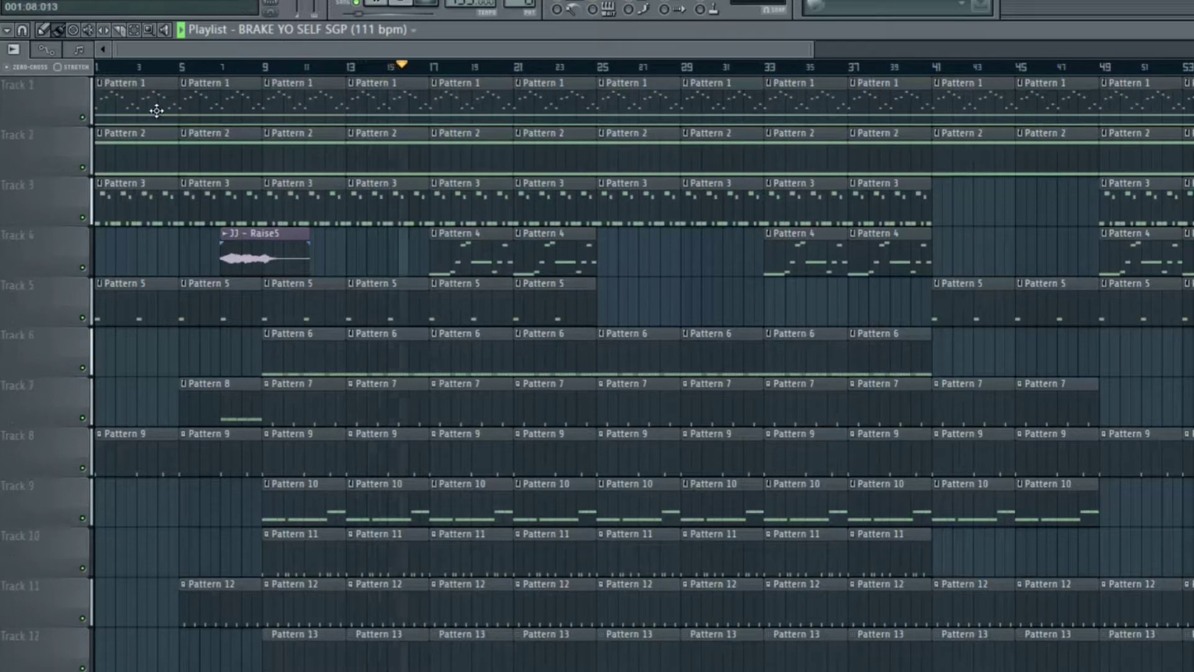
{"action": "scroll", "coordinate": [157, 110], "scroll_direction": "up", "scroll_amount": 1}
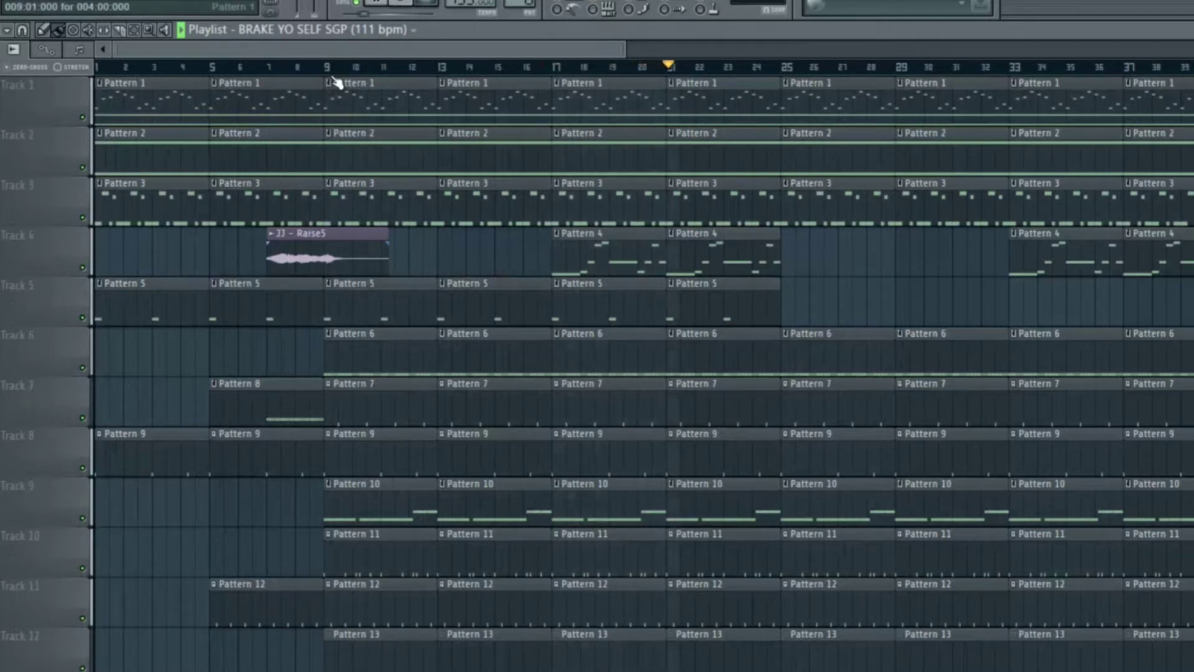
{"action": "scroll", "coordinate": [313, 176], "scroll_direction": "down", "scroll_amount": 6}
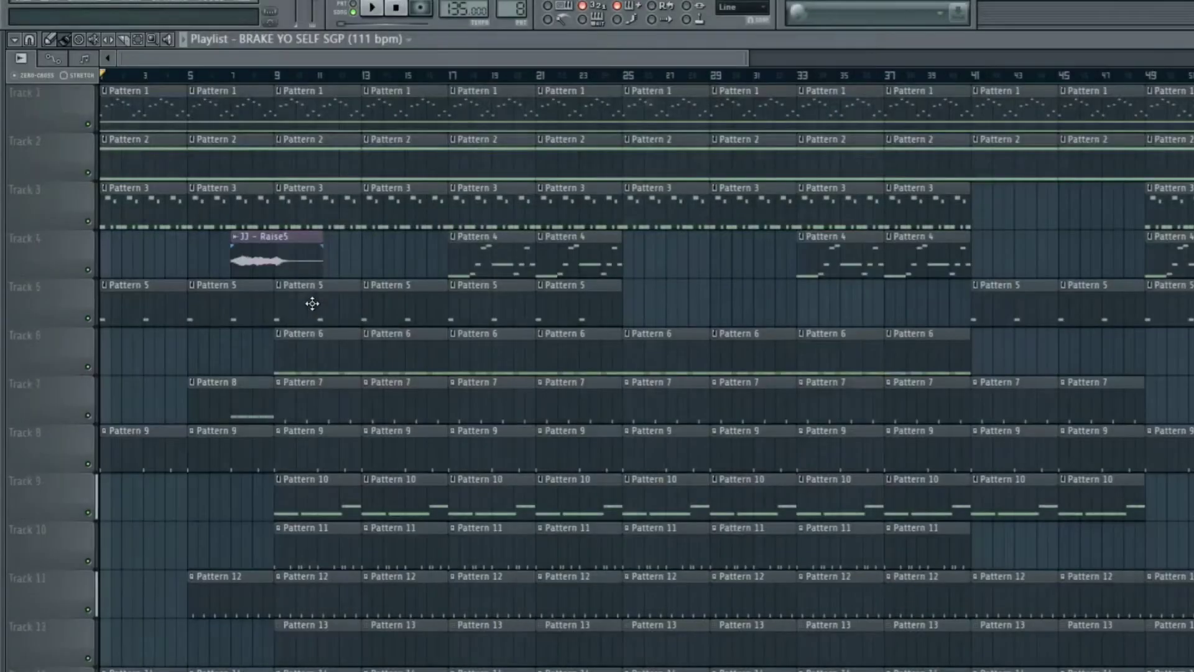
{"action": "scroll", "coordinate": [151, 248], "scroll_direction": "down", "scroll_amount": 8}
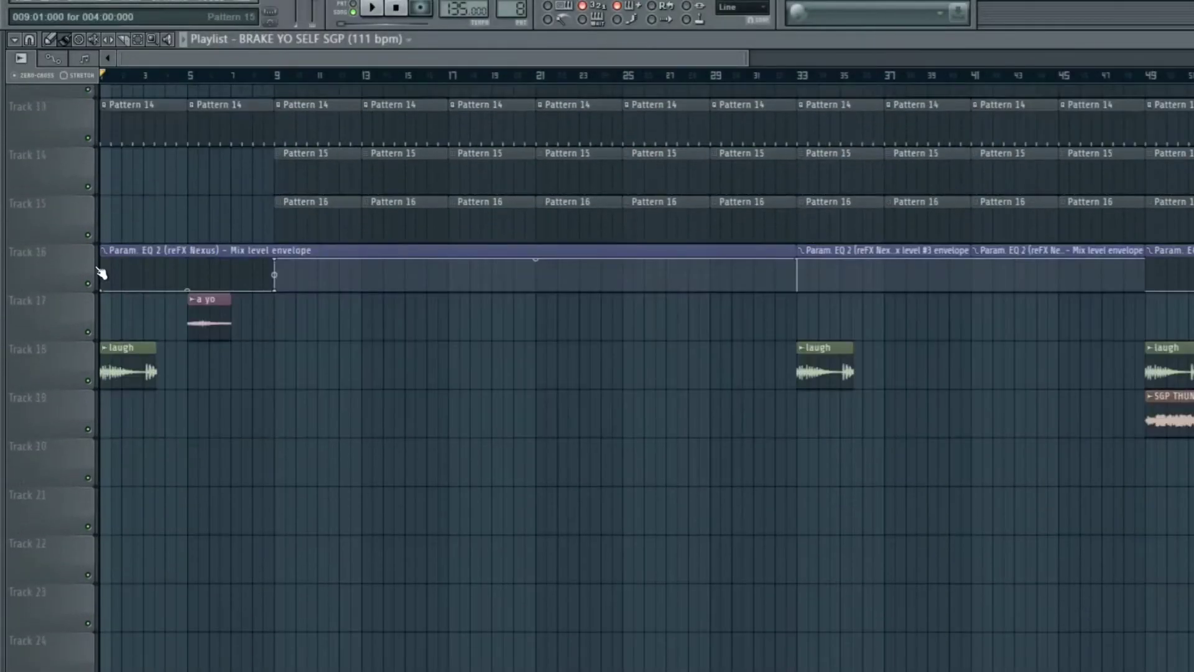
{"action": "scroll", "coordinate": [125, 280], "scroll_direction": "up", "scroll_amount": 12}
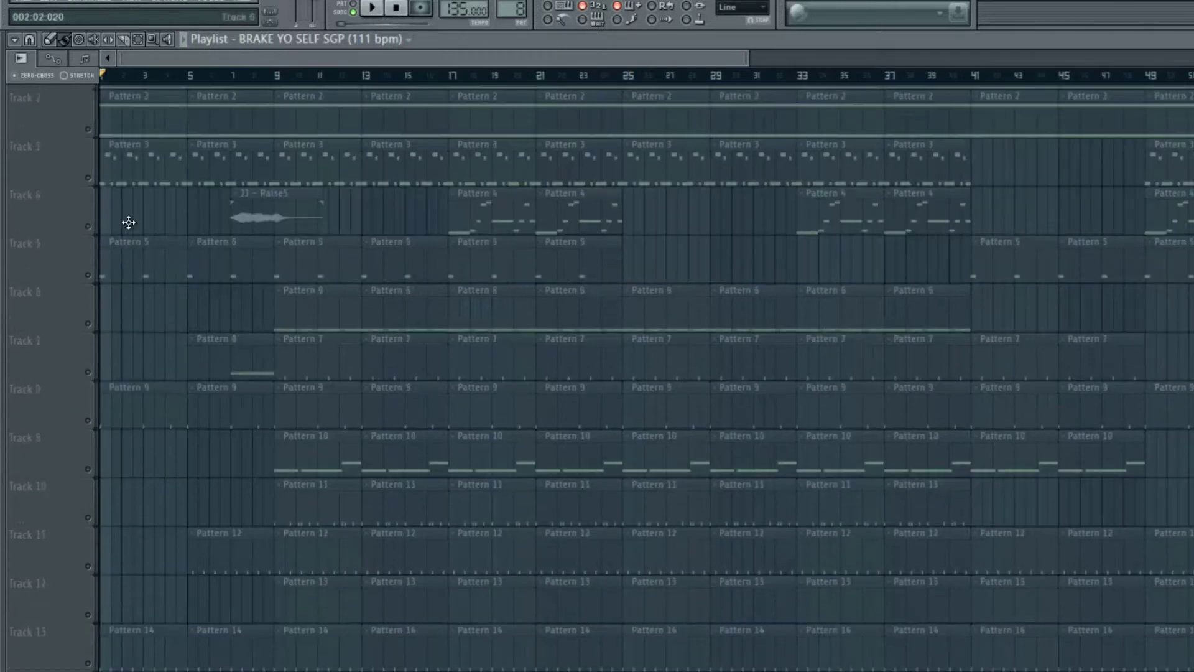
Solo Track 1, play it and inspect the Pattern 1 notes, closing the channel rack and stopping playback.
{"action": "left_click", "coordinate": [93, 130]}
{"action": "key", "text": "space"}
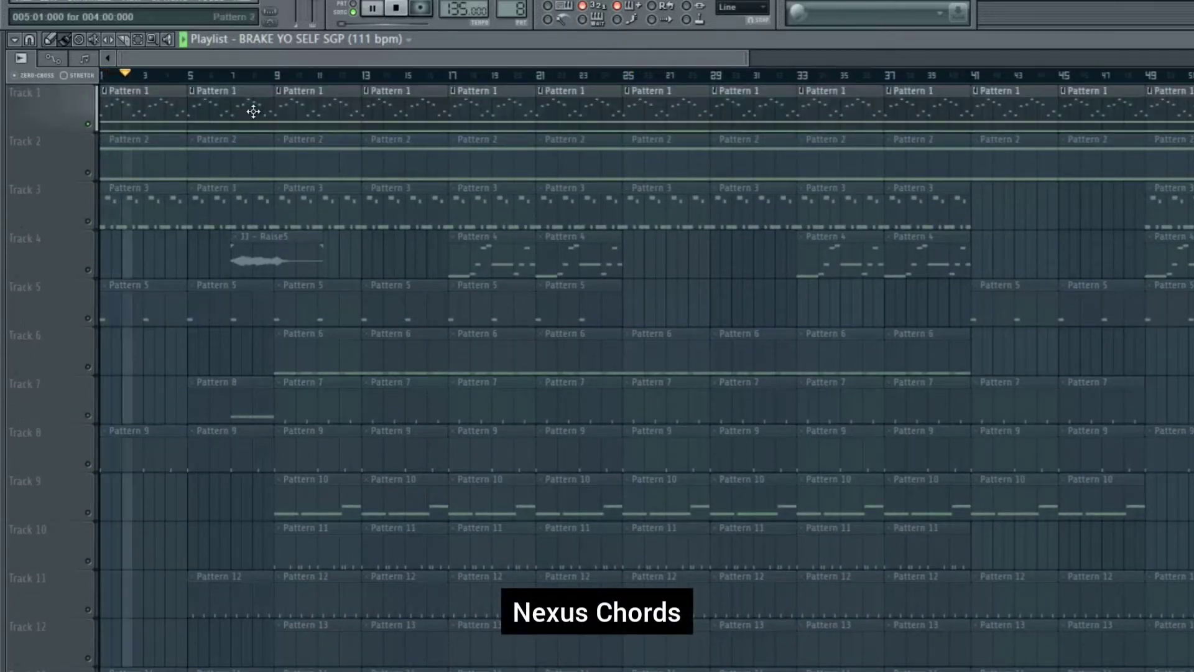
{"action": "double_click", "coordinate": [288, 93]}
{"action": "scroll", "coordinate": [288, 80], "scroll_direction": "down", "scroll_amount": 3}
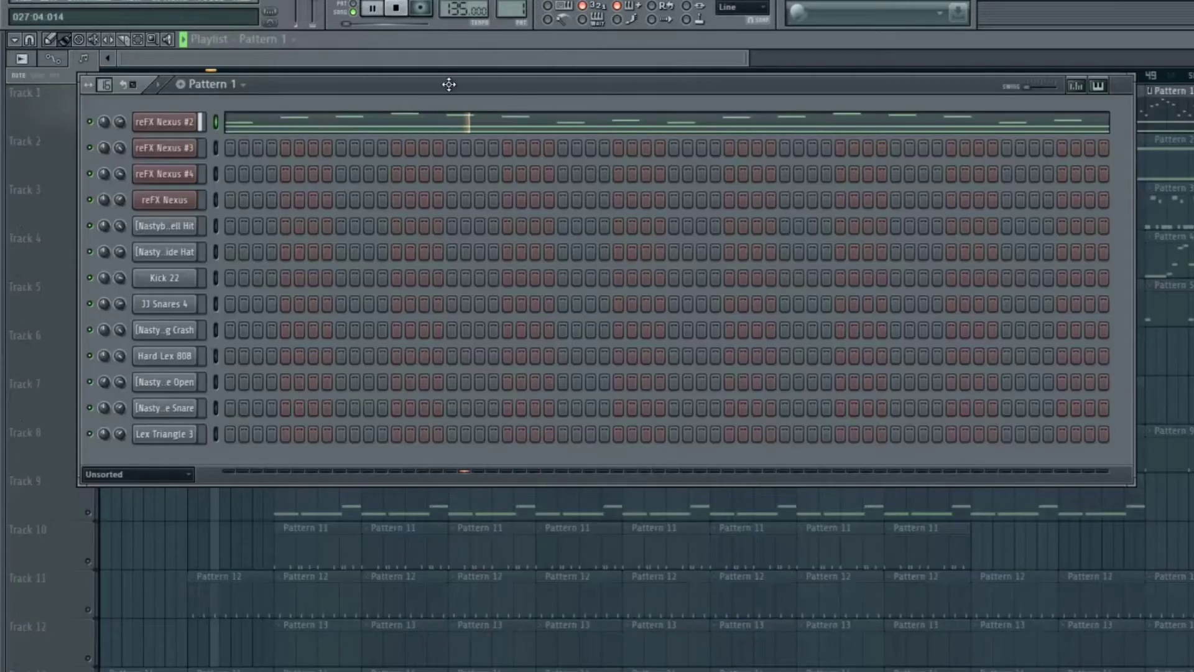
{"action": "key", "text": "F6"}
{"action": "key", "text": "space"}
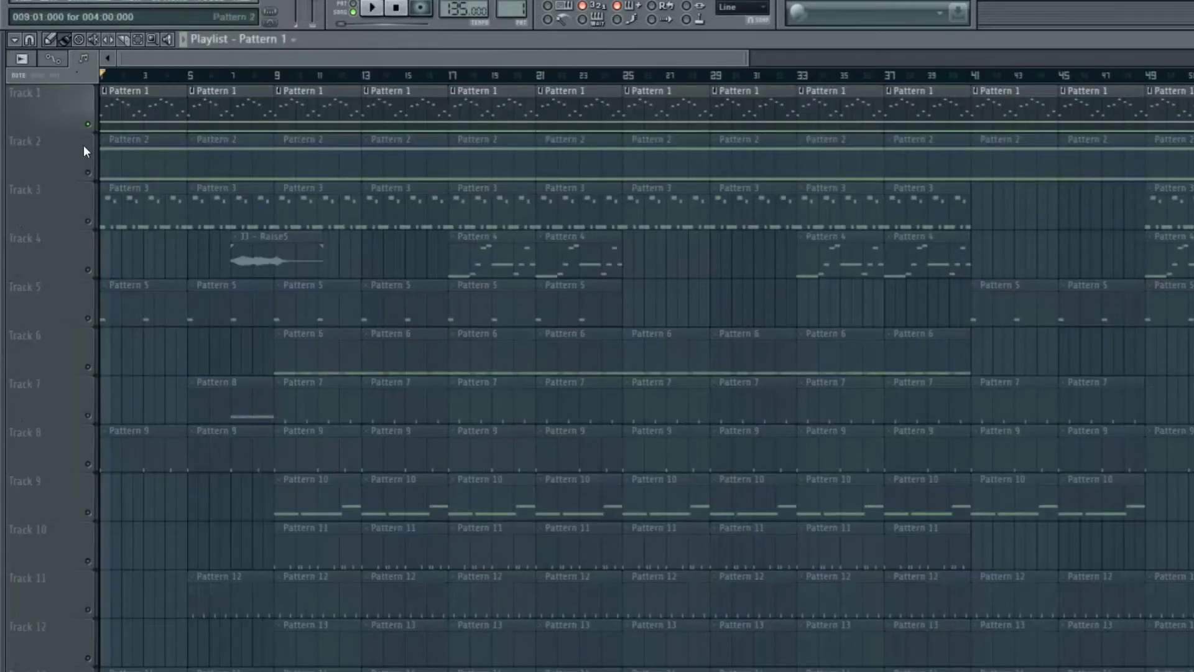
Switch the audible track from Track 1 to Track 2 and play it while inspecting Pattern 2 in the piano roll.
{"action": "left_click", "coordinate": [88, 124]}
{"action": "left_click", "coordinate": [88, 172]}
{"action": "key", "text": "space"}
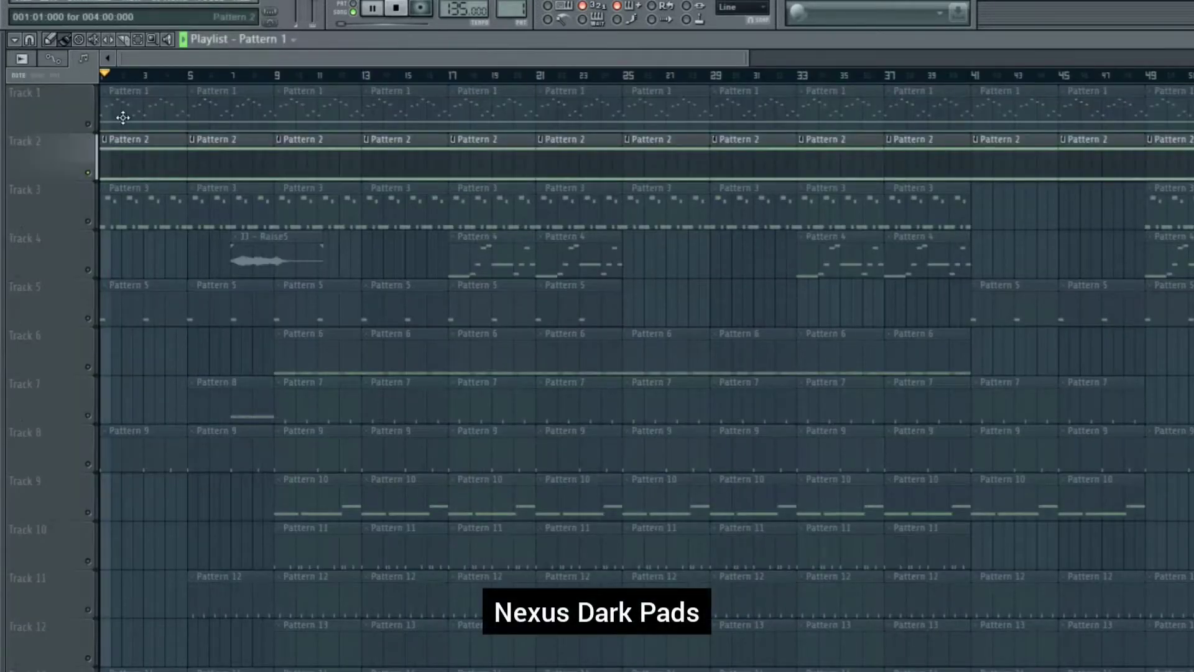
{"action": "double_click", "coordinate": [125, 151]}
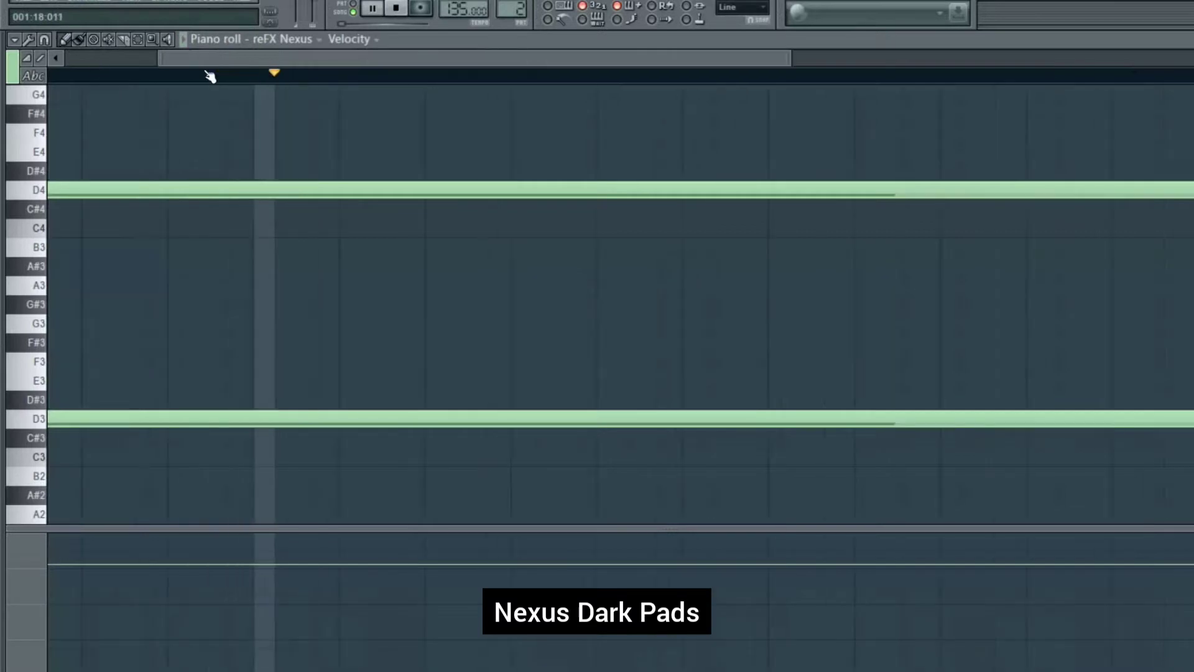
{"action": "scroll", "coordinate": [210, 76], "scroll_direction": "down", "scroll_amount": 3}
{"action": "key", "text": "space"}
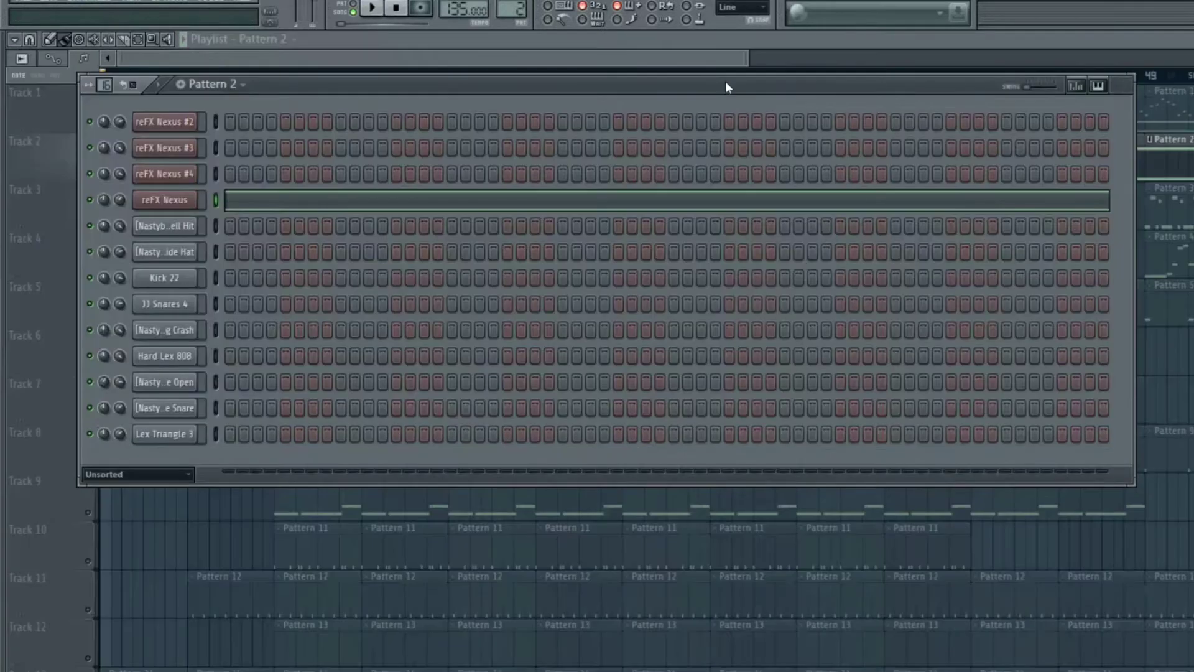
Close the channel rack and examine the Pattern 3 notes in the reFX Nexus #3 piano roll.
{"action": "key", "text": "F6"}
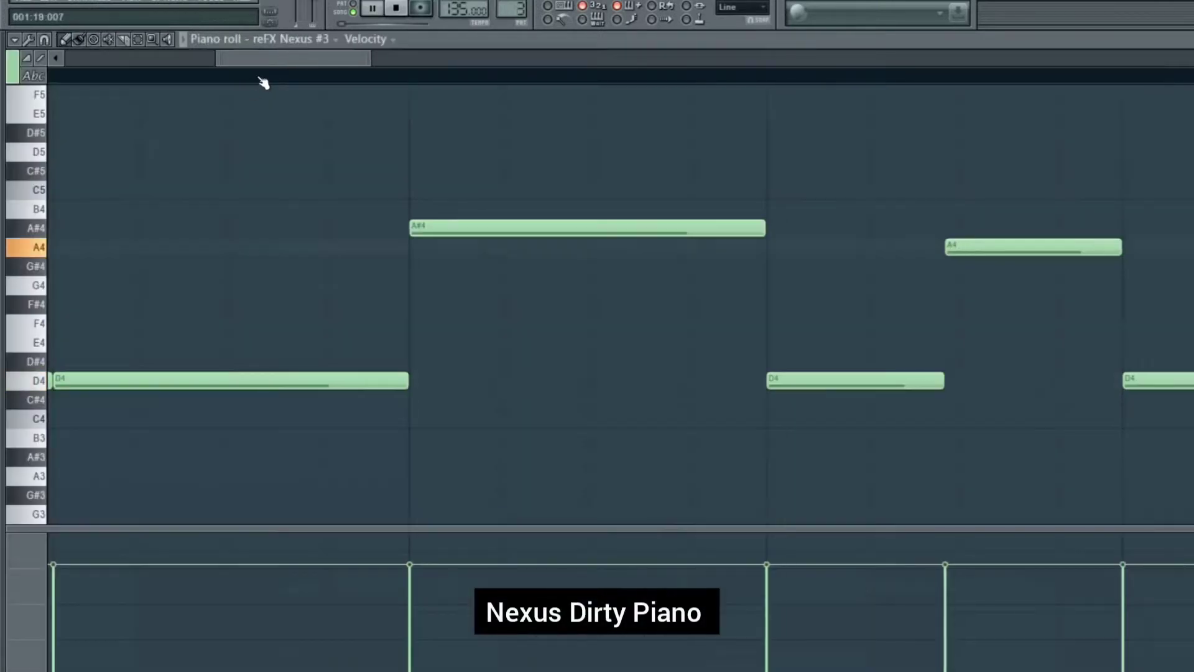
{"action": "scroll", "coordinate": [263, 81], "scroll_direction": "down", "scroll_amount": 6}
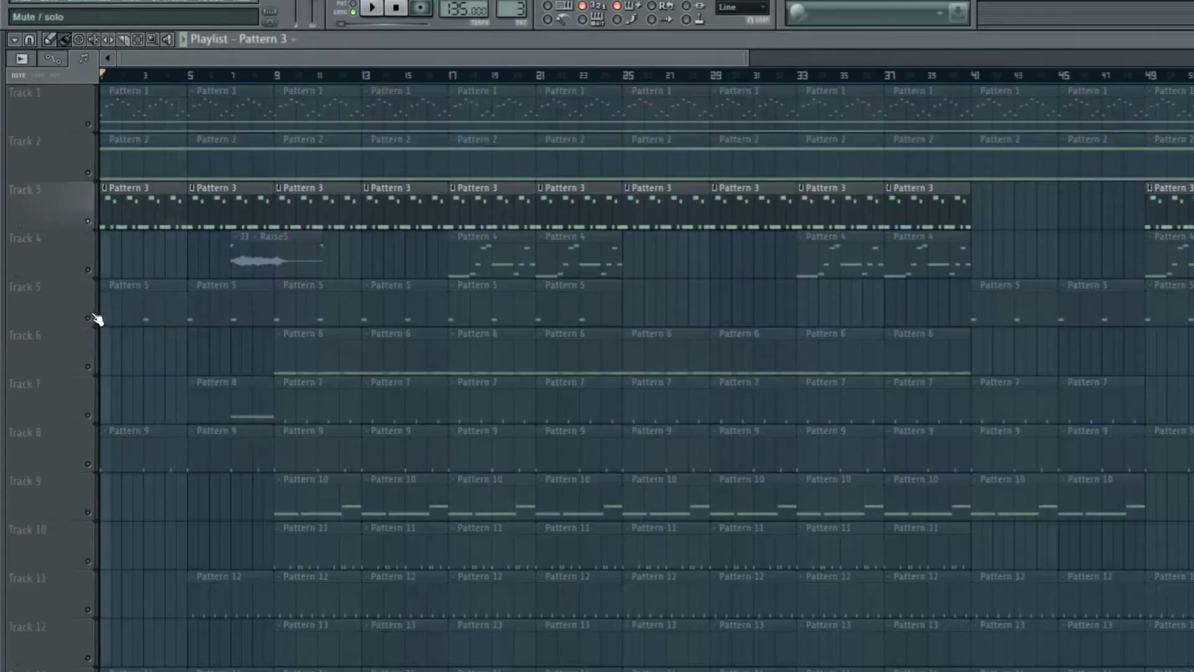
Enable Track 5 instead of Track 3, play it and examine the Chop Bell Hit notes of Pattern 5 in the piano roll.
{"action": "left_click", "coordinate": [88, 317]}
{"action": "left_click", "coordinate": [88, 220]}
{"action": "key", "text": "space"}
{"action": "double_click", "coordinate": [149, 296]}
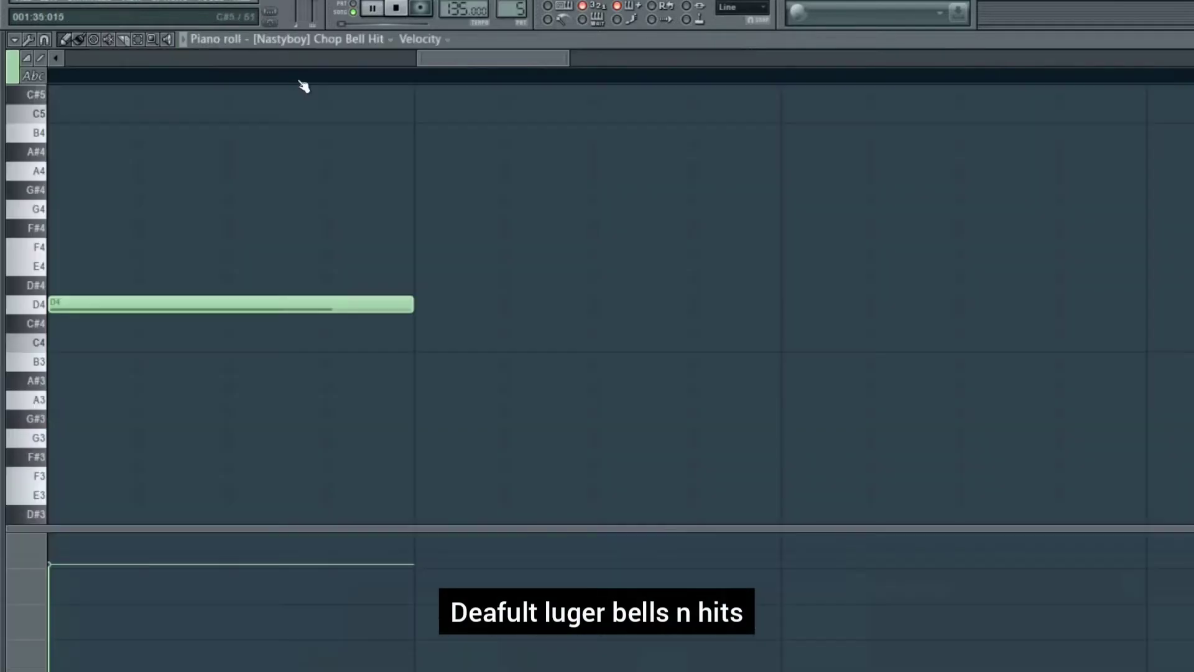
{"action": "scroll", "coordinate": [303, 86], "scroll_direction": "down", "scroll_amount": 6}
{"action": "key", "text": "space"}
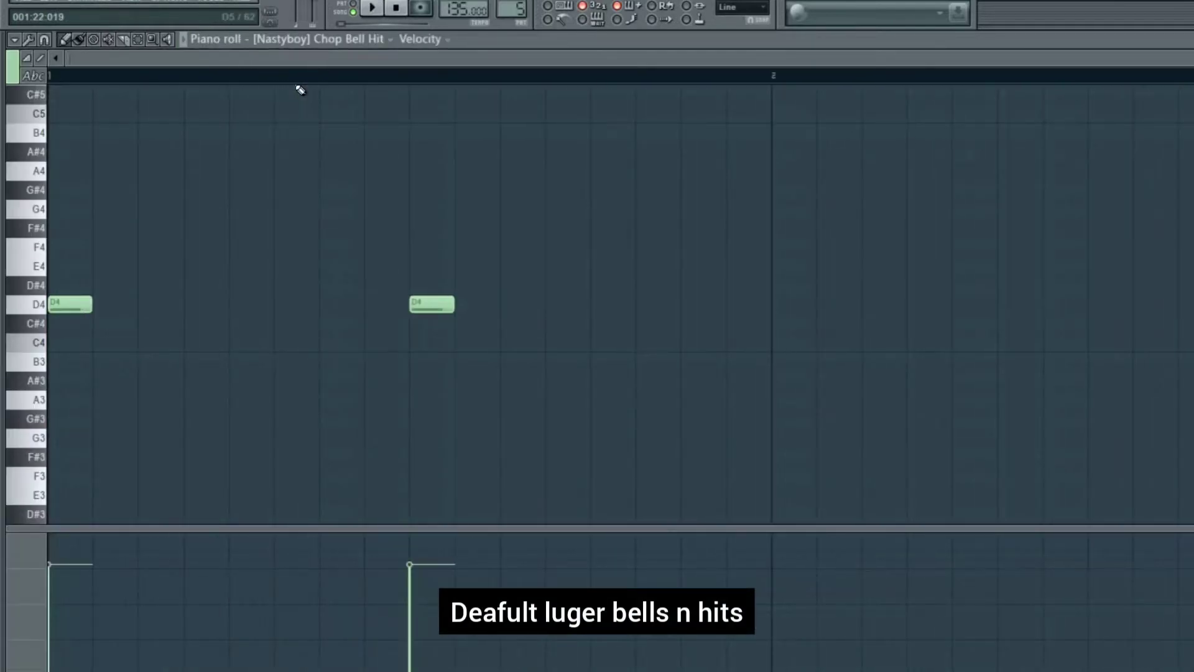
{"action": "key", "text": "space"}
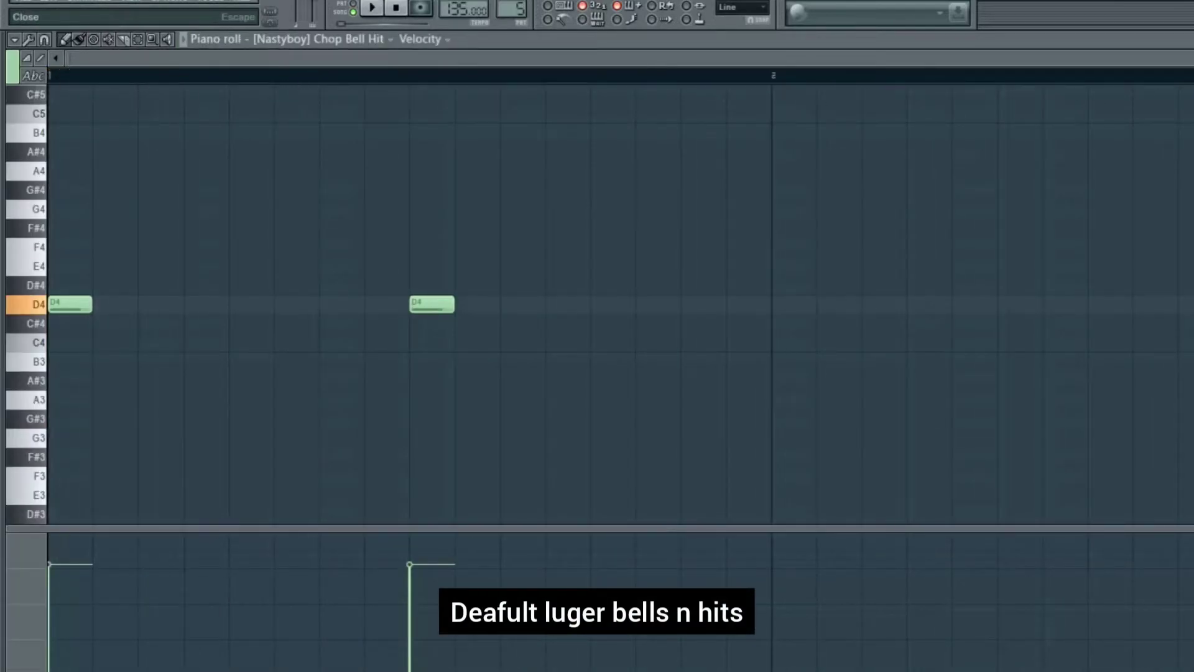
{"action": "key", "text": "Escape"}
{"action": "left_click", "coordinate": [696, 60]}
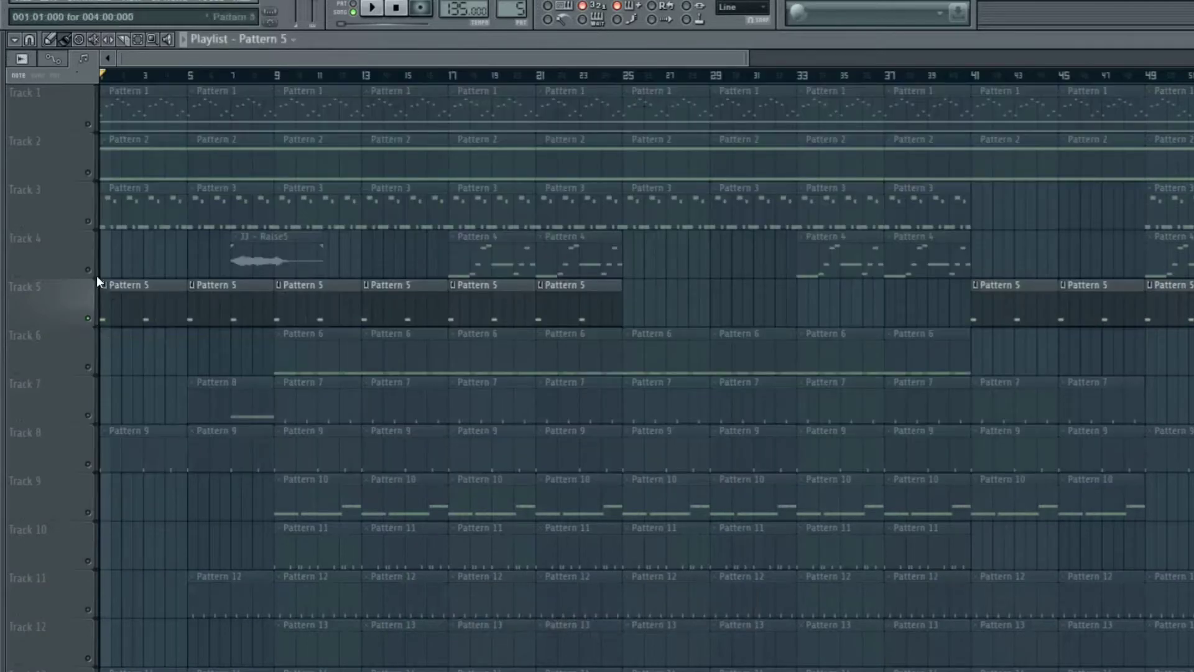
Play soloed Track 4 from bar 17 and inspect the Pattern 4 notes, closing the channel rack at the end.
{"action": "left_click", "coordinate": [447, 75]}
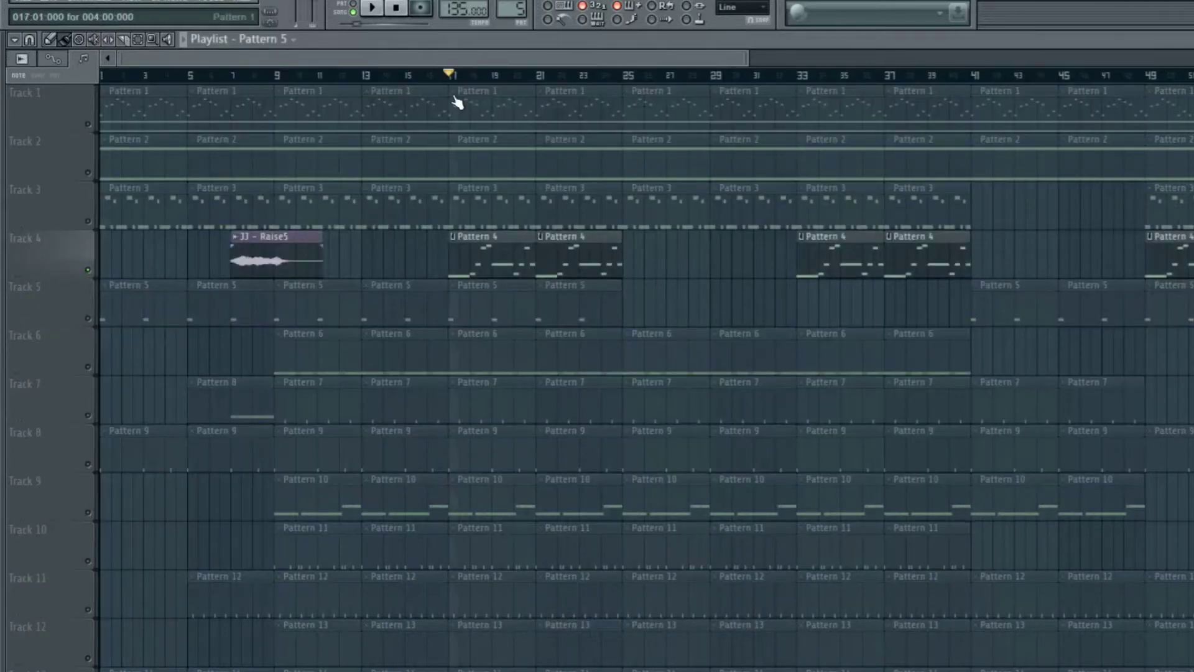
{"action": "key", "text": "space"}
{"action": "double_click", "coordinate": [481, 236]}
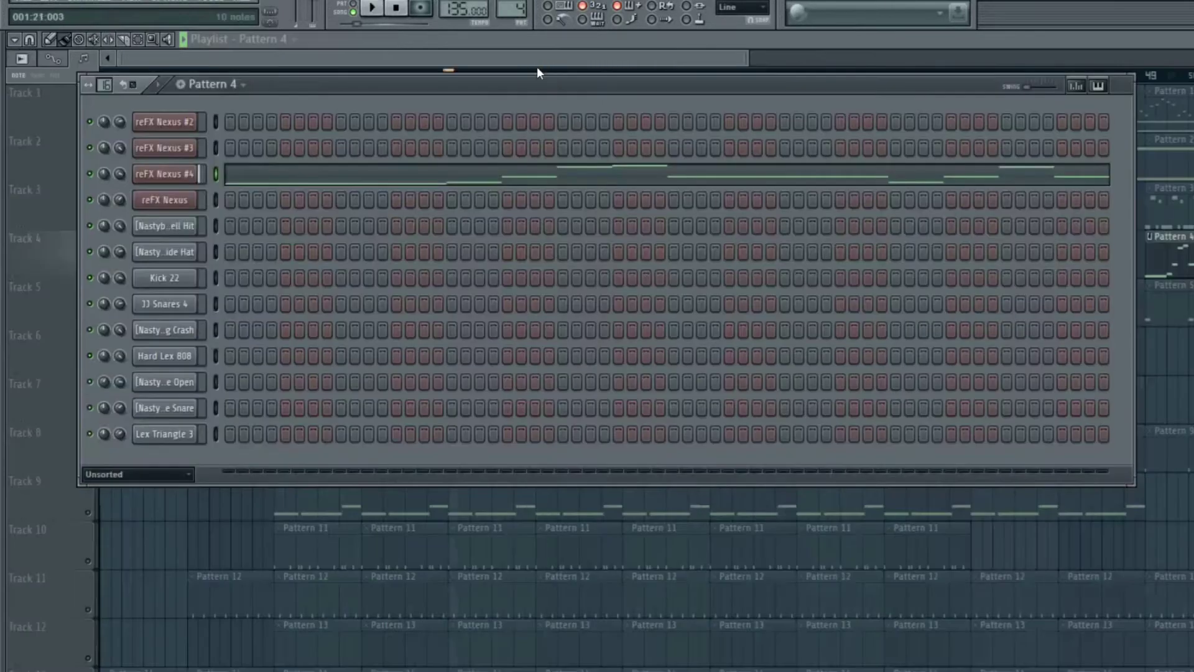
{"action": "key", "text": "F6"}
Unmute Track 1 alongside Track 4 and select bars 17 to 21 as the playback loop.
{"action": "left_click", "coordinate": [88, 125]}
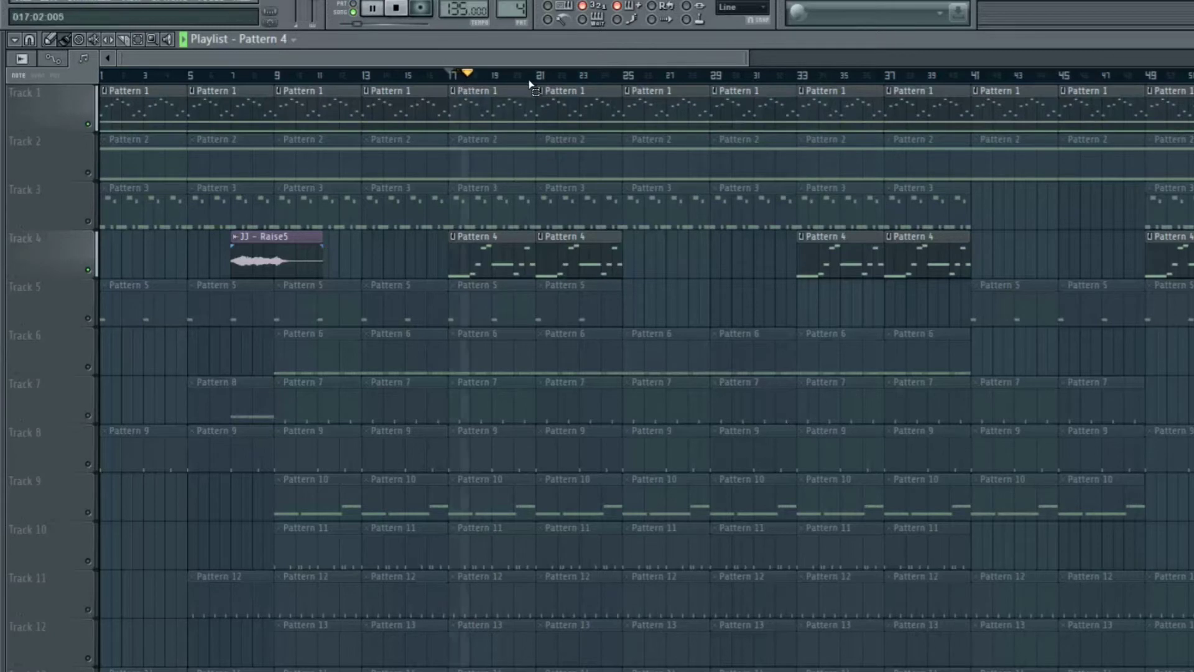
{"action": "left_click_drag", "start_coordinate": [530, 84], "coordinate": [449, 75]}
{"action": "key", "text": "ctrl+d"}
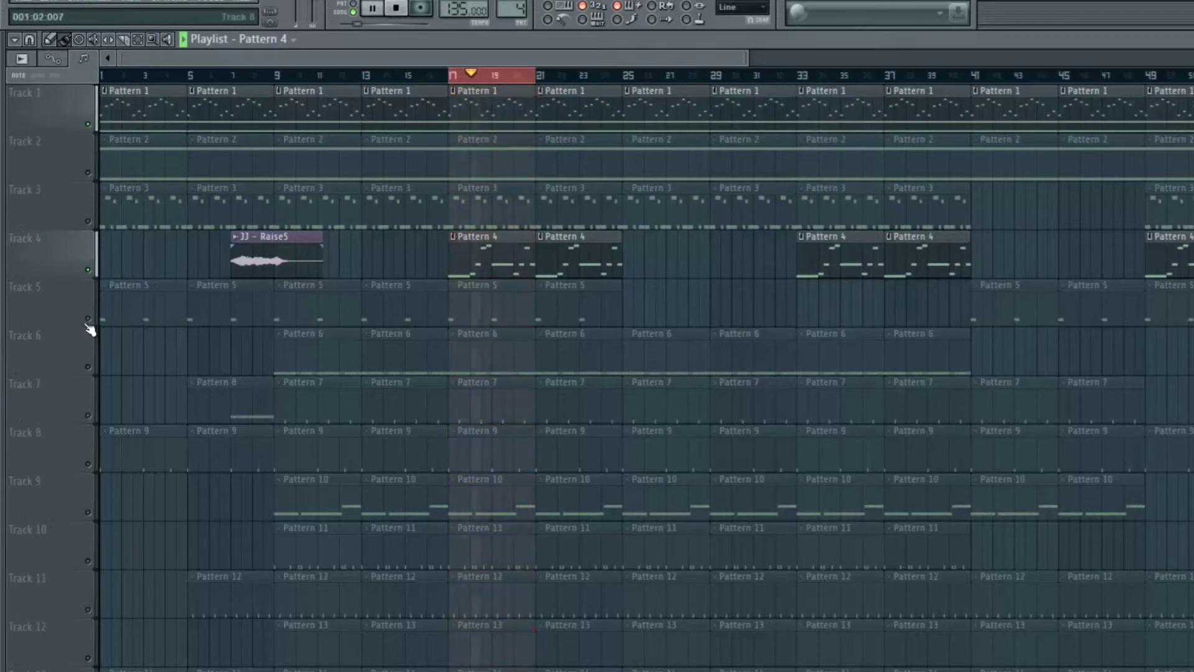
Unmute Tracks 5, 2 and 3 in turn while listening to the looped section, stopping playback at the end.
{"action": "left_click", "coordinate": [87, 318]}
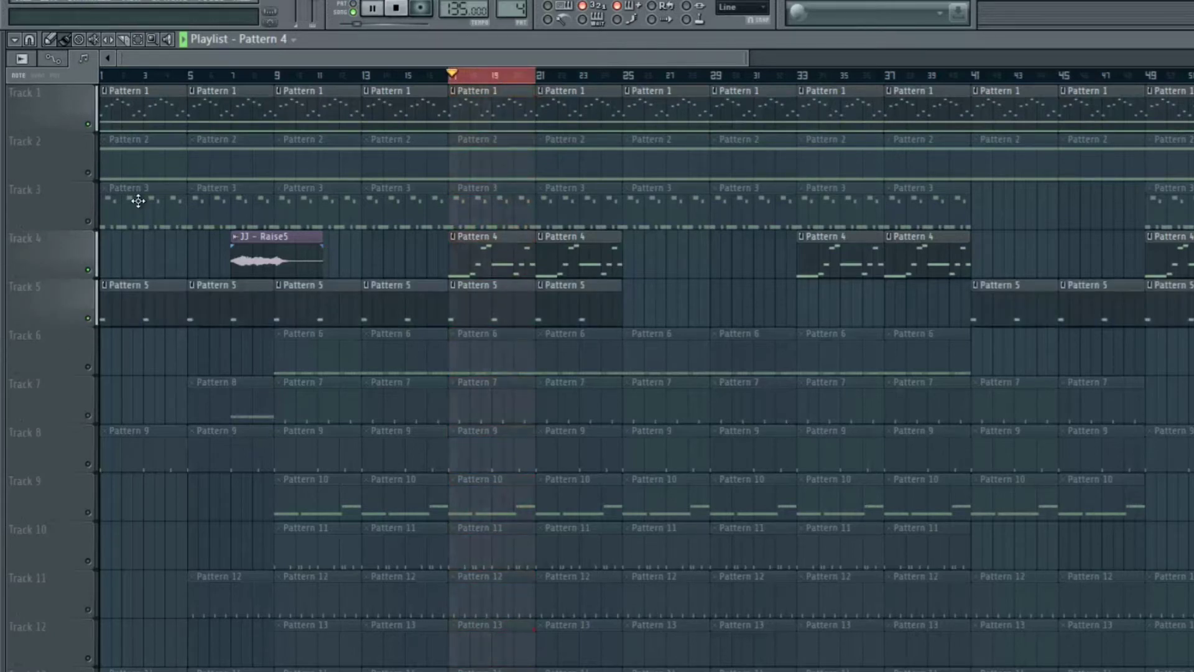
{"action": "key", "text": "space"}
{"action": "left_click", "coordinate": [87, 172]}
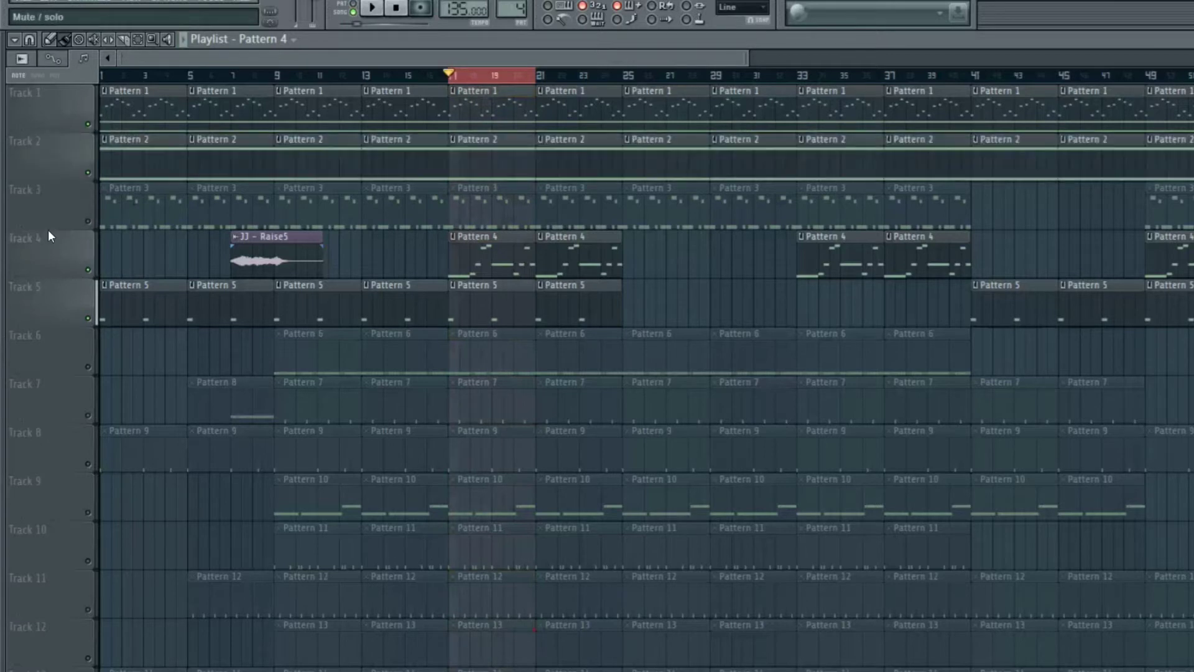
{"action": "key", "text": "space"}
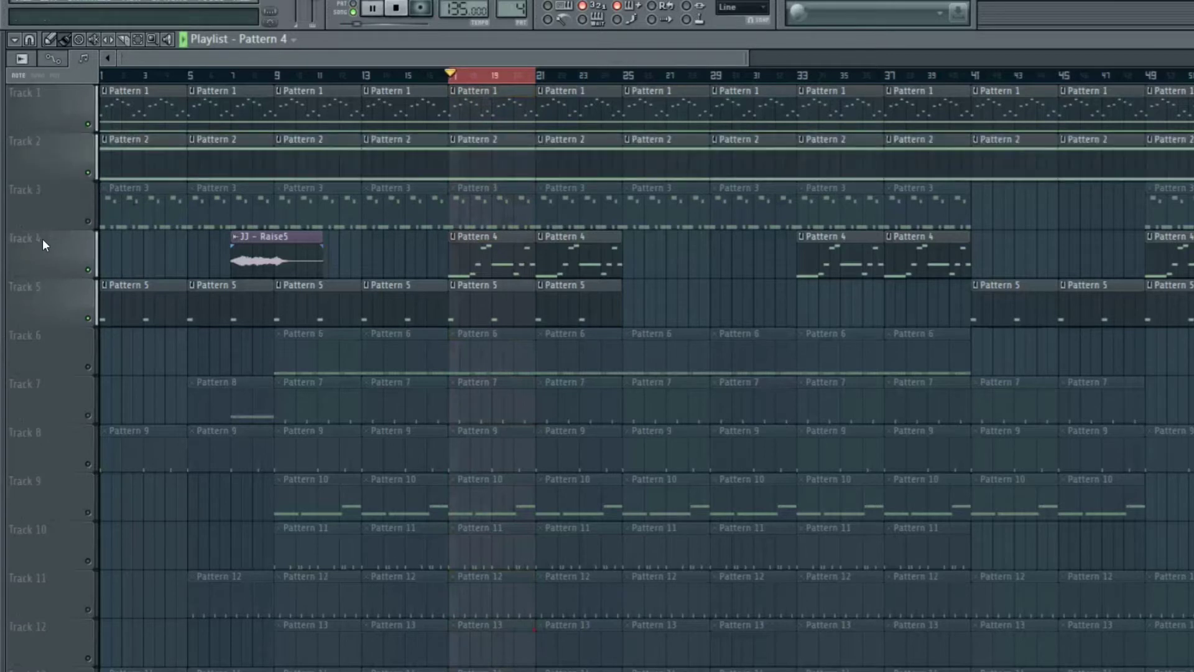
{"action": "left_click", "coordinate": [90, 223]}
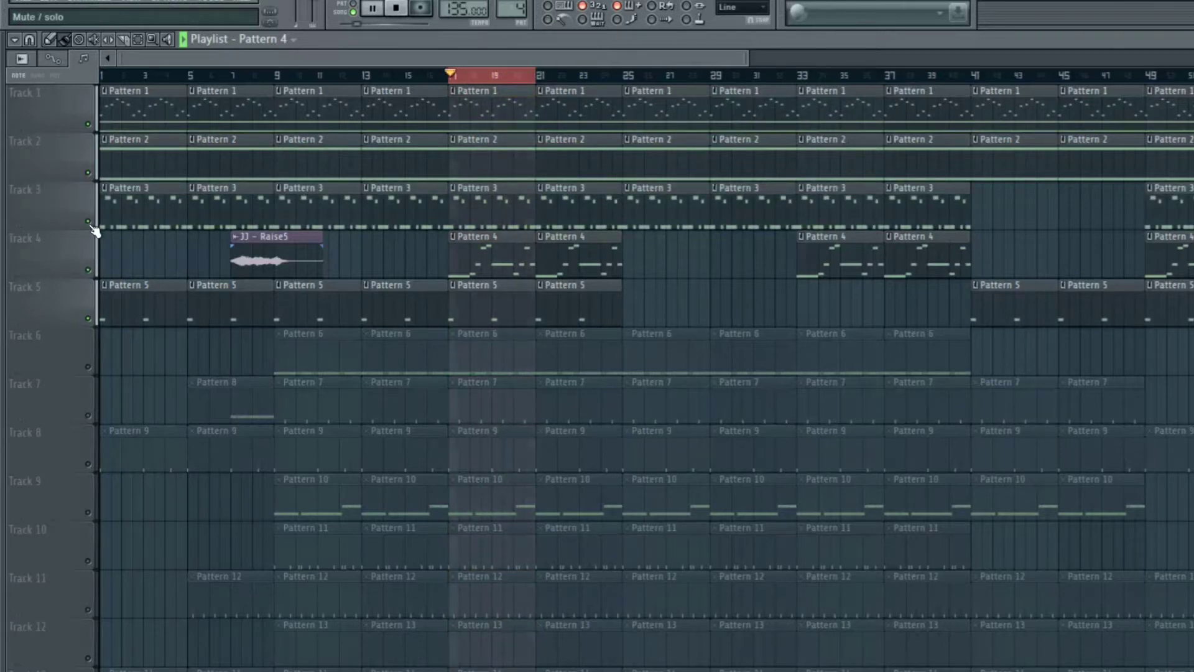
{"action": "key", "text": "space"}
Inspect the Fruity Parametric EQ 2 low cut on the reFX Nexus #2 and reFX Nexus #4 mixer tracks.
{"action": "key", "text": "F9"}
{"action": "left_click", "coordinate": [1127, 311]}
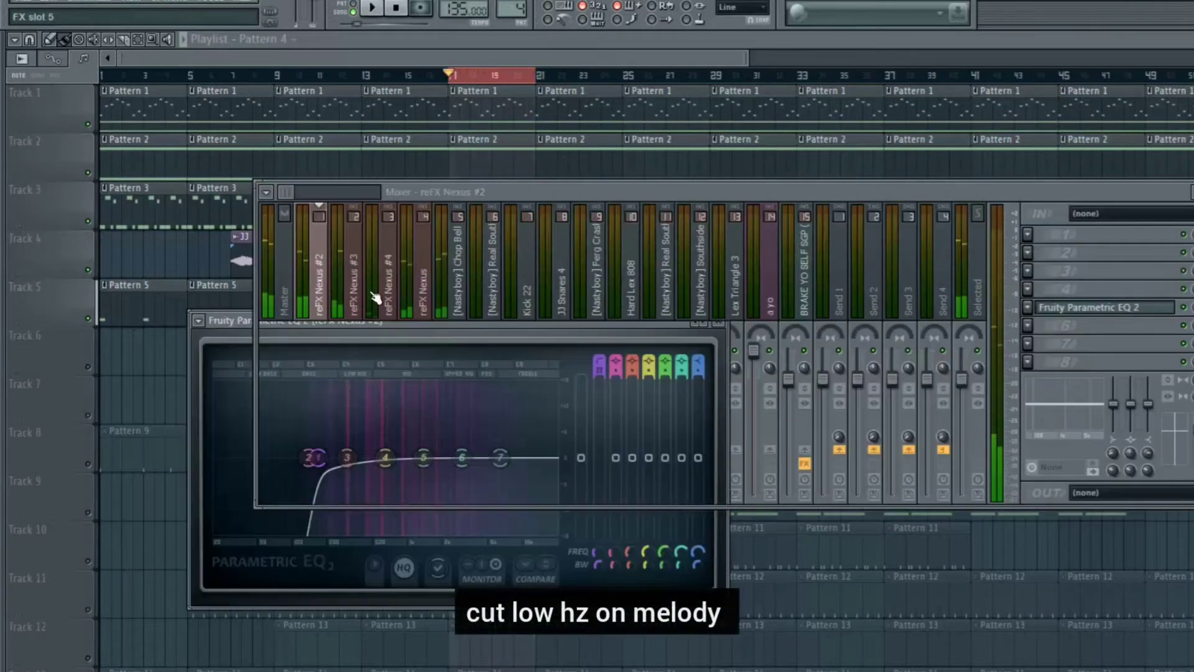
{"action": "key", "text": "Escape"}
{"action": "left_click", "coordinate": [375, 297]}
{"action": "left_click", "coordinate": [1101, 311]}
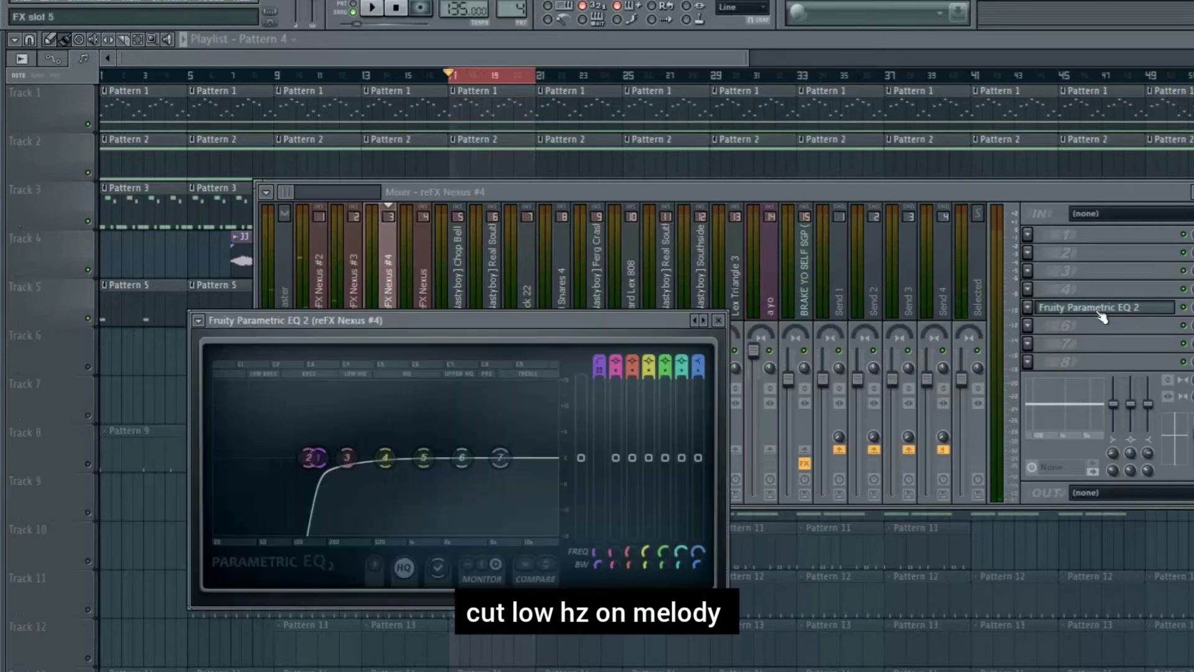
{"action": "left_click", "coordinate": [1101, 311]}
Check the Fruity Parametric EQ 2 on the reFX Nexus #3 and reFX Nexus mixer tracks.
{"action": "left_click", "coordinate": [357, 297]}
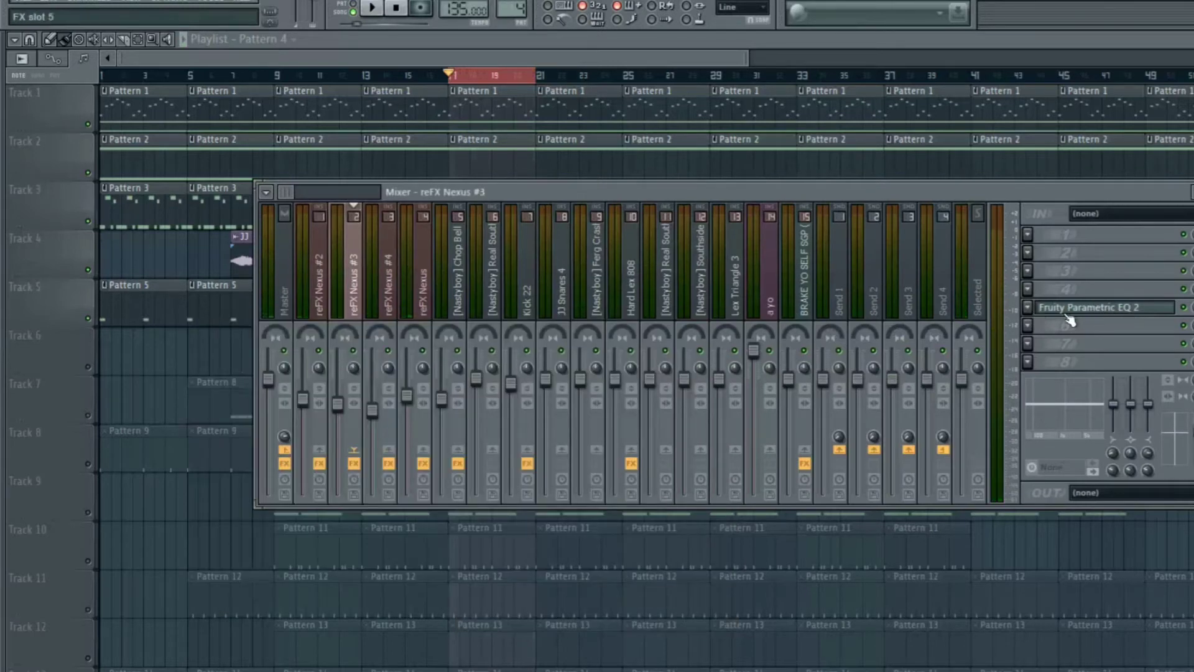
{"action": "left_click", "coordinate": [1094, 309]}
{"action": "left_click", "coordinate": [1120, 310]}
{"action": "key", "text": "space"}
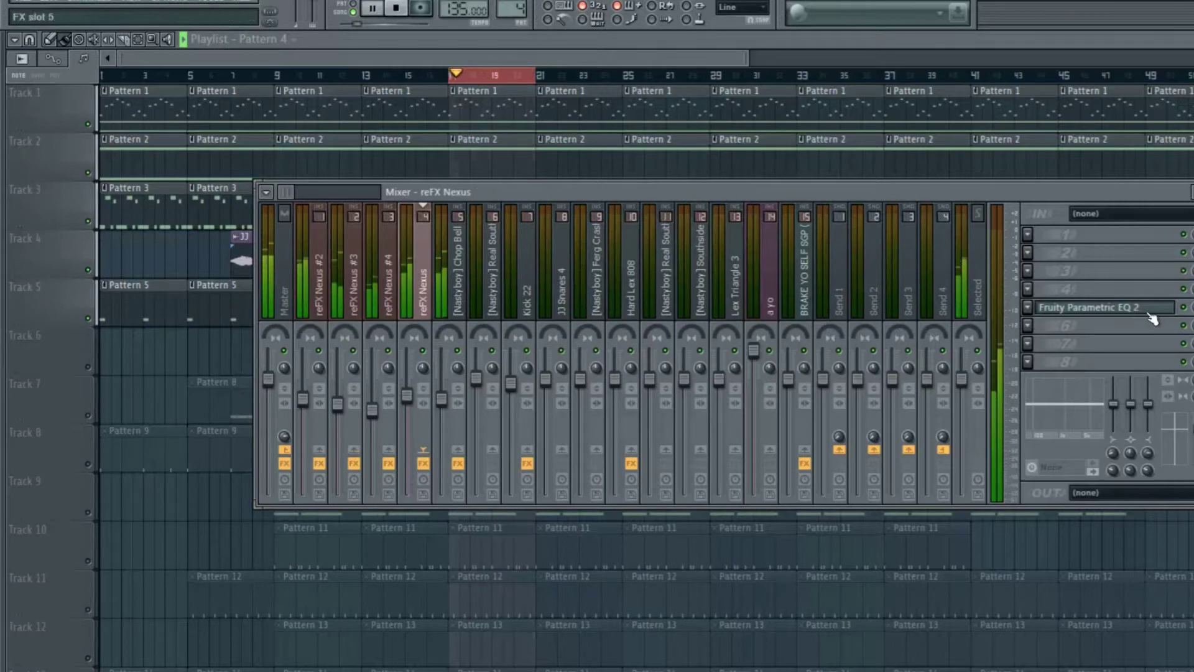
{"action": "left_click", "coordinate": [1151, 315]}
{"action": "key", "text": "Escape"}
Check the Fruity Parametric EQ 2 on the Chop Bell Hit mixer track, stopping playback and closing the mixer.
{"action": "left_click", "coordinate": [458, 292]}
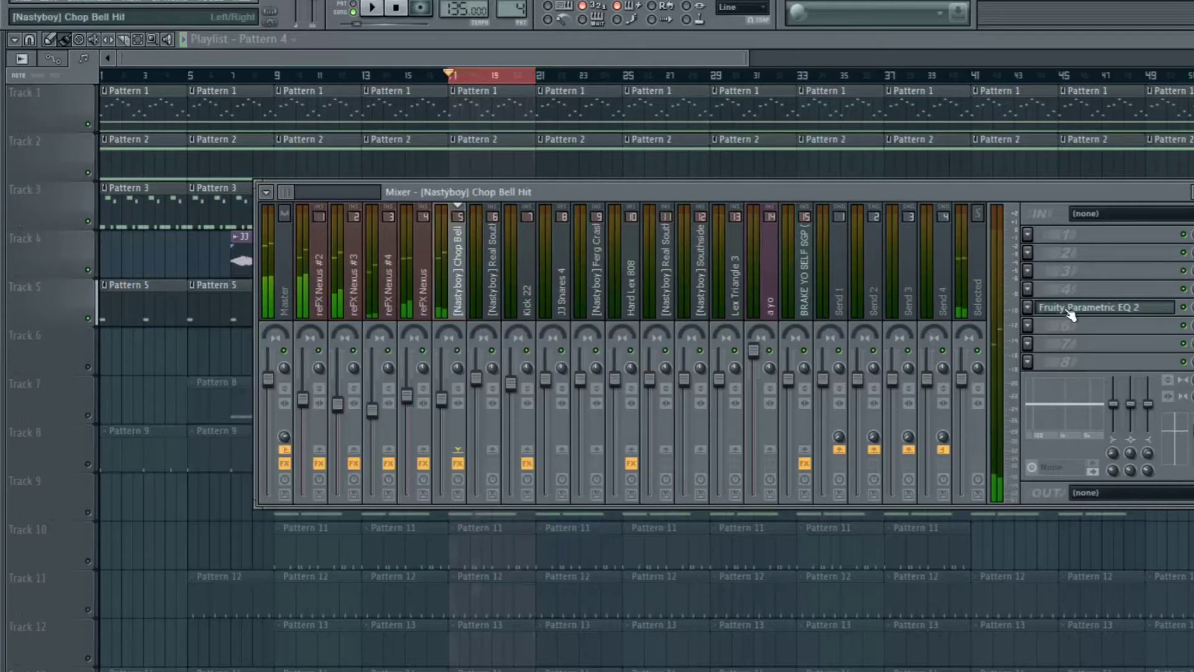
{"action": "left_click", "coordinate": [1057, 309]}
{"action": "left_click", "coordinate": [1057, 309]}
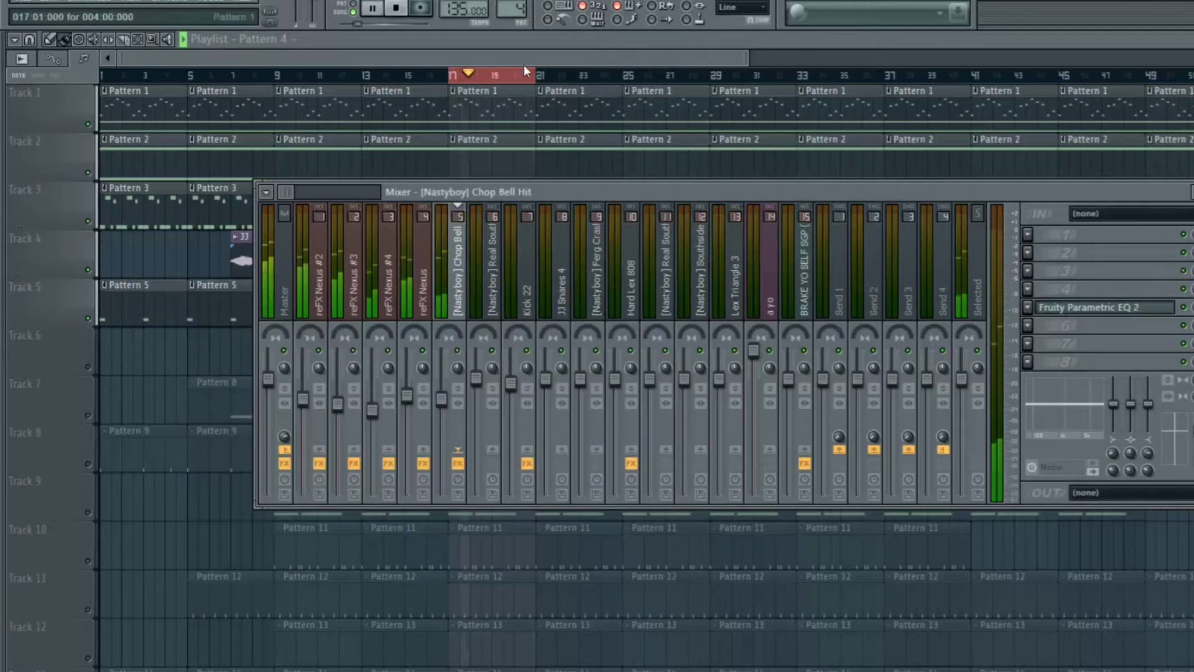
{"action": "key", "text": "space"}
{"action": "key", "text": "F9"}
Place the playhead at bar 7 and mute Tracks 1, 2, 3 and 5, leaving only Track 4 audible.
{"action": "left_click", "coordinate": [232, 75]}
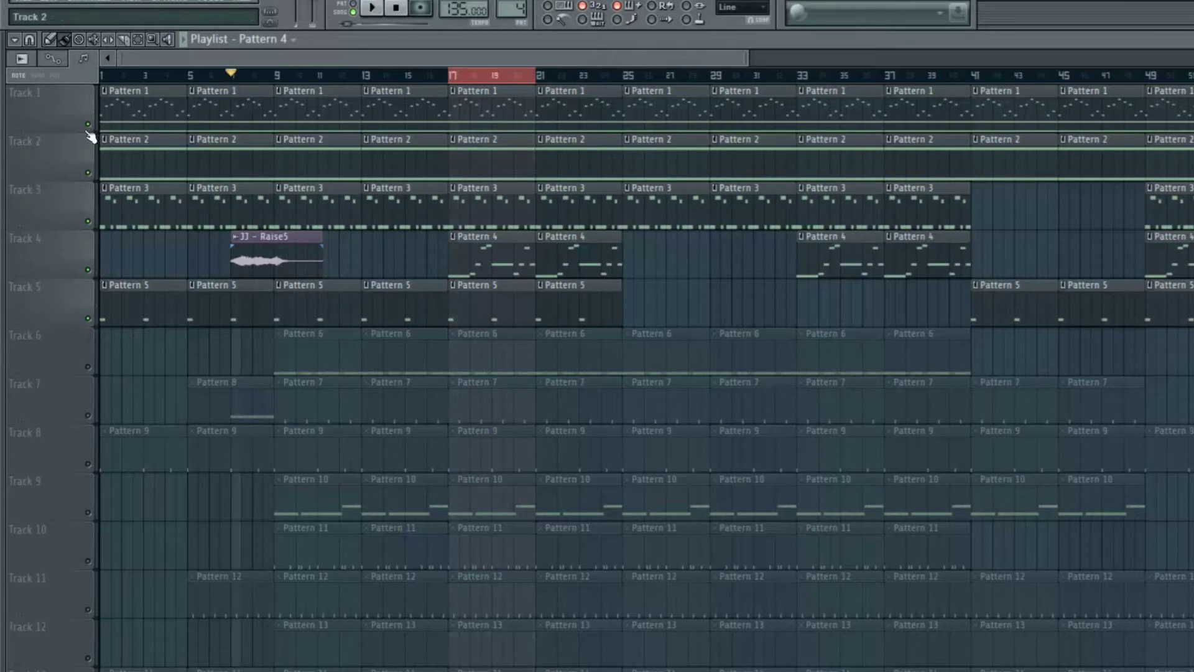
{"action": "left_click", "coordinate": [88, 124]}
{"action": "left_click", "coordinate": [88, 172]}
{"action": "left_click", "coordinate": [88, 221]}
{"action": "left_click", "coordinate": [87, 319]}
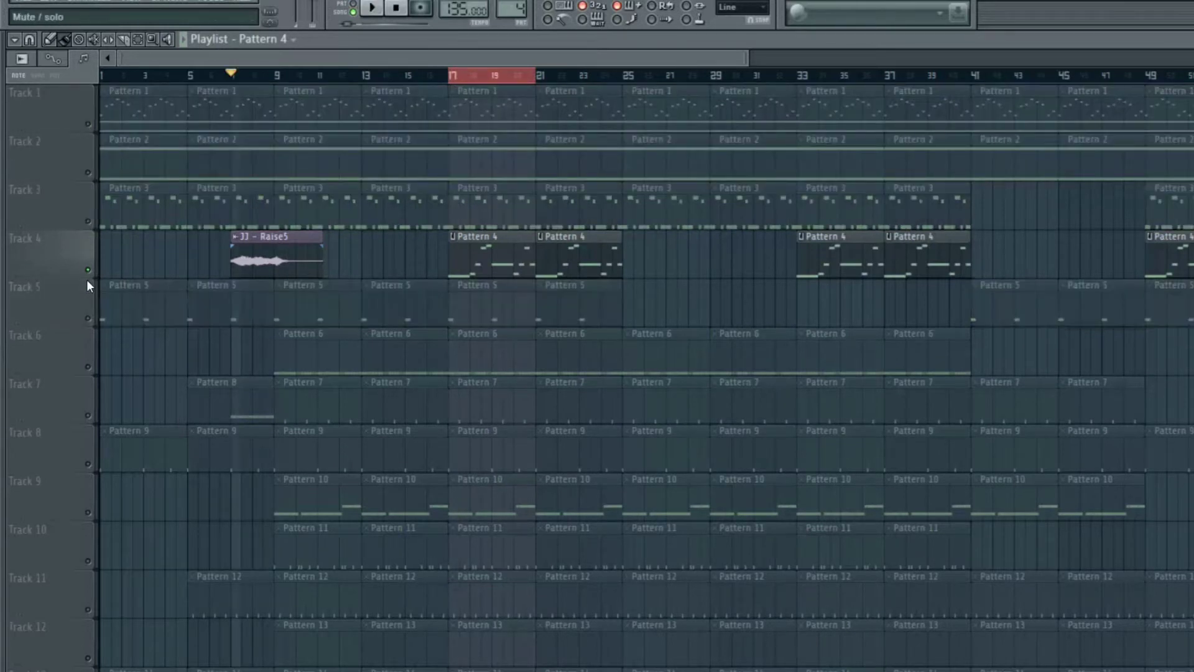
Audition the JJ - Raise5 clip on Track 4 from bar 7, mute the track and stop playback.
{"action": "left_click", "coordinate": [228, 78]}
{"action": "scroll", "coordinate": [167, 227], "scroll_direction": "down", "scroll_amount": 2}
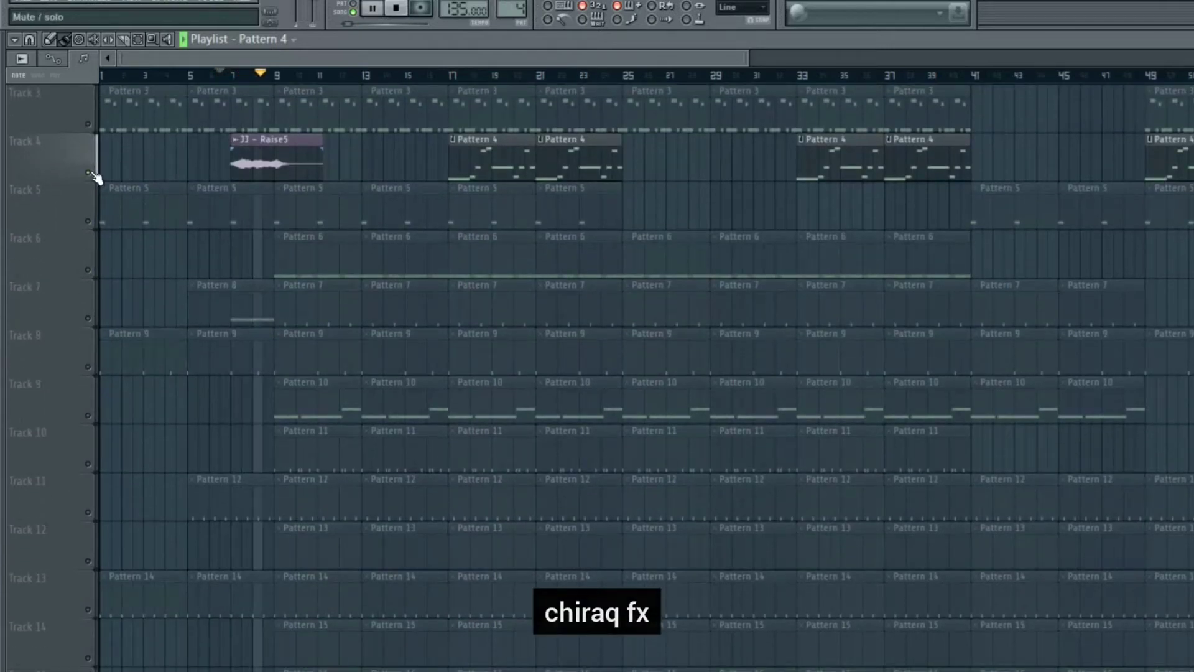
{"action": "left_click", "coordinate": [88, 173]}
{"action": "key", "text": "space"}
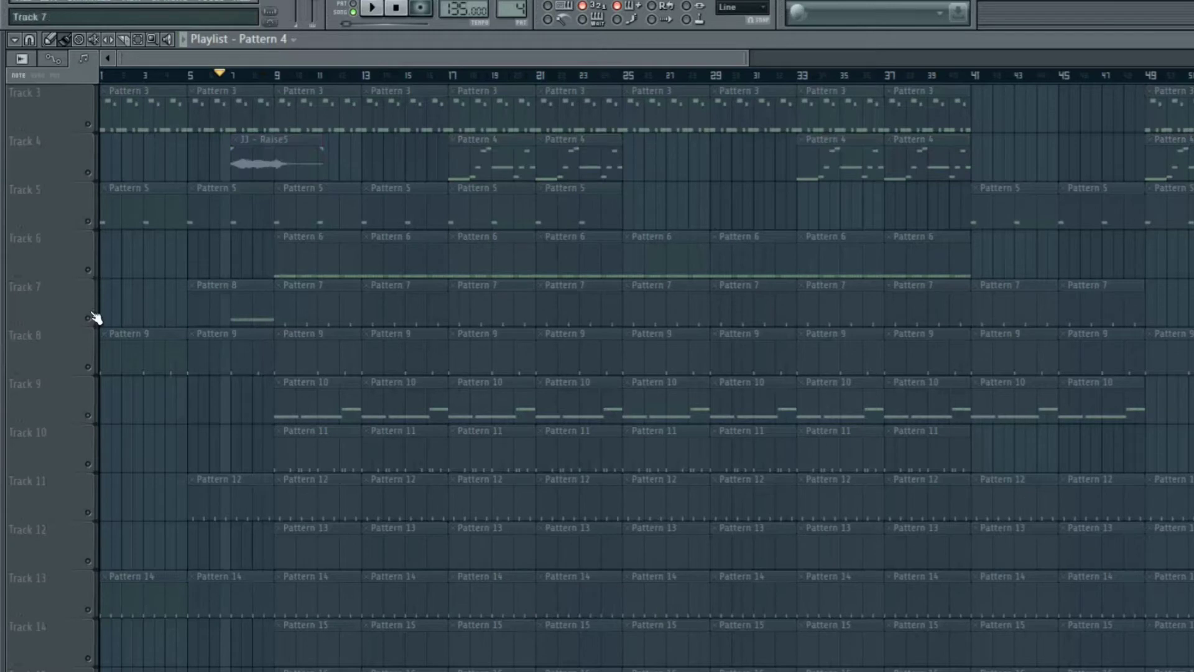
Unmute Track 7 and audition the JJ Snares 4 roll of Pattern 8 in the piano roll, closing it and stopping playback.
{"action": "left_click", "coordinate": [12, 307]}
{"action": "double_click", "coordinate": [219, 302]}
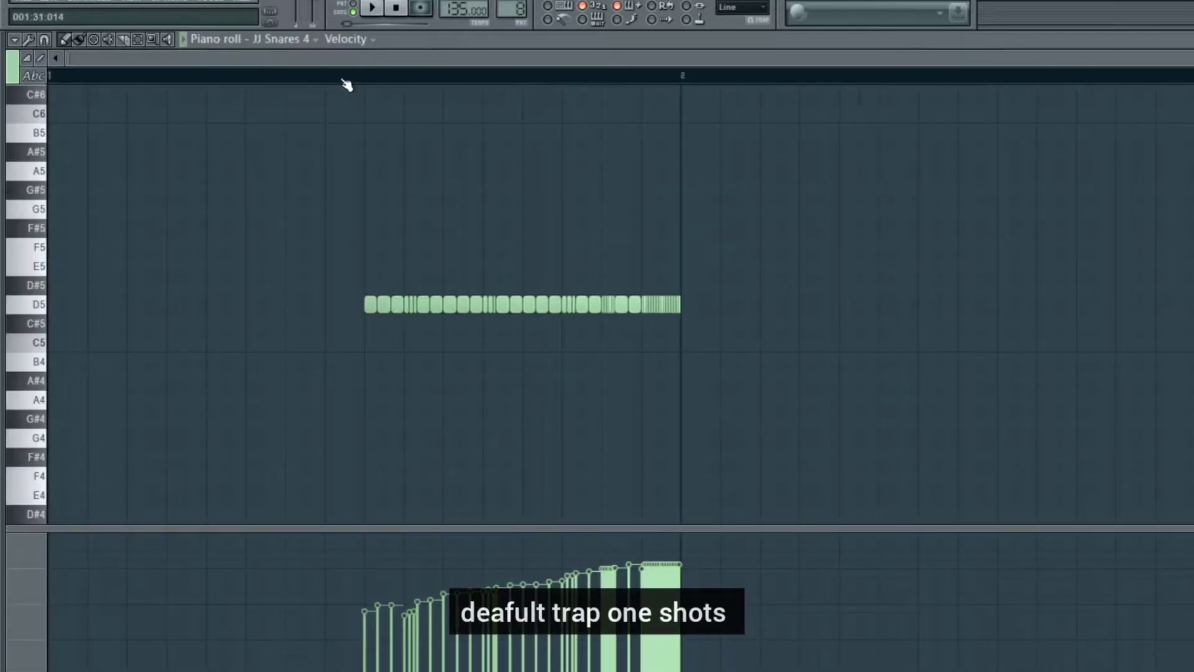
{"action": "key", "text": "space"}
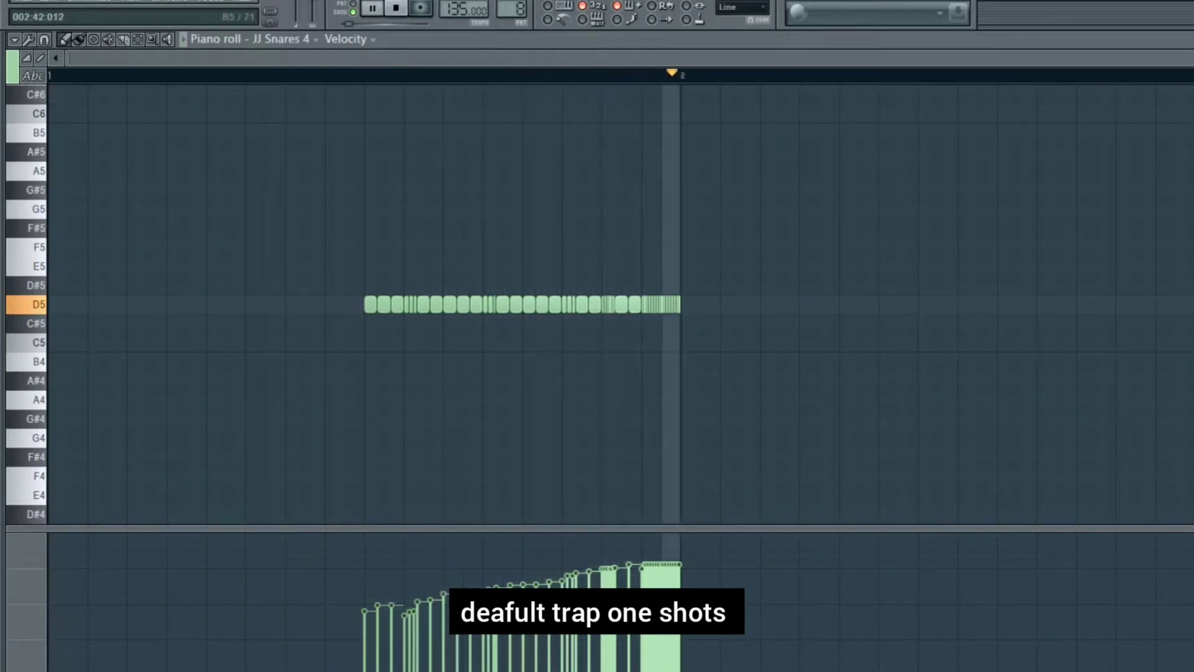
{"action": "key", "text": "Escape"}
{"action": "key", "text": "Escape"}
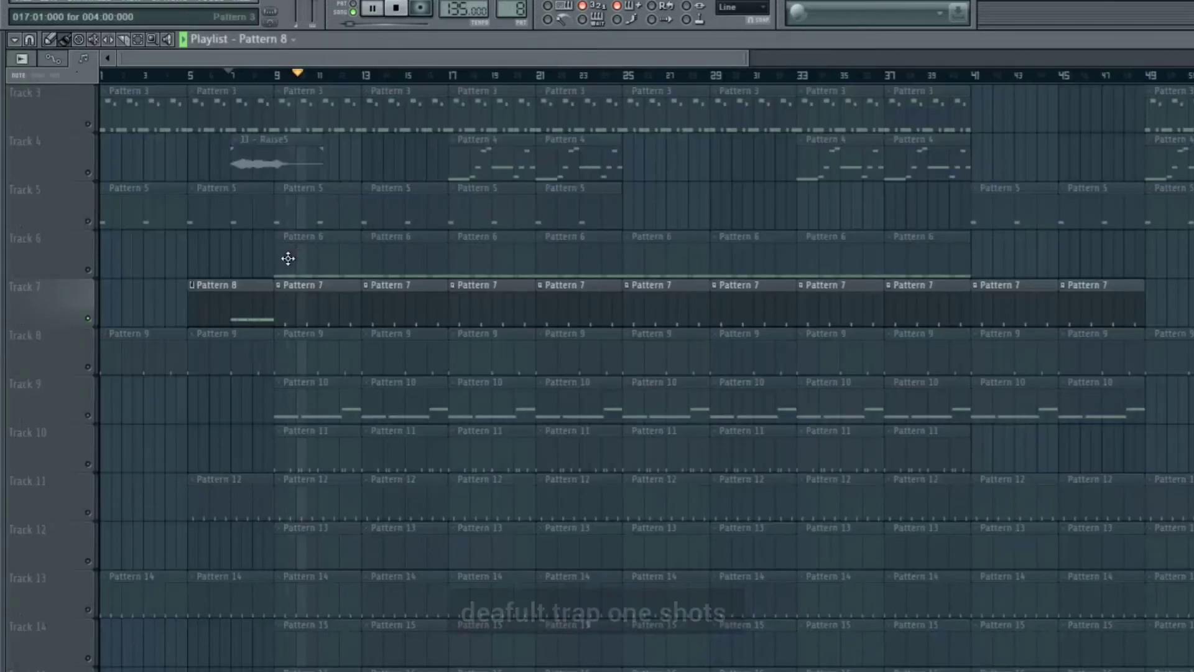
{"action": "scroll", "coordinate": [143, 255], "scroll_direction": "down", "scroll_amount": 2}
{"action": "key", "text": "space"}
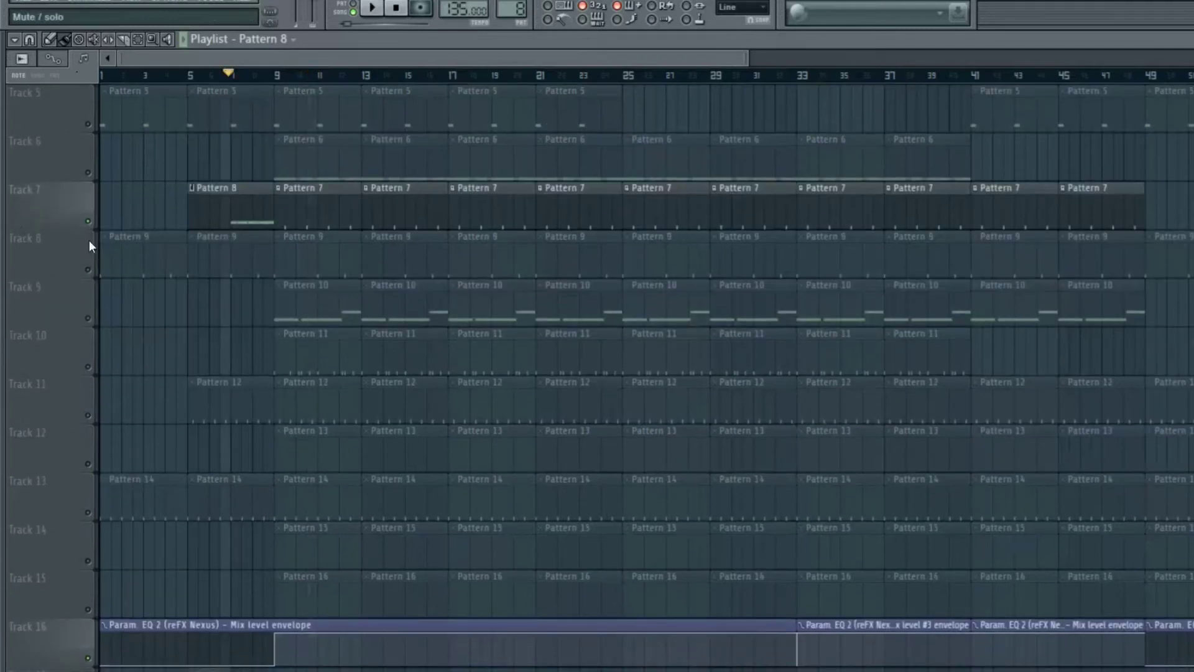
Review the crash steps of Pattern 9 on Track 8 in the channel rack, closing it and stopping playback.
{"action": "double_click", "coordinate": [243, 255]}
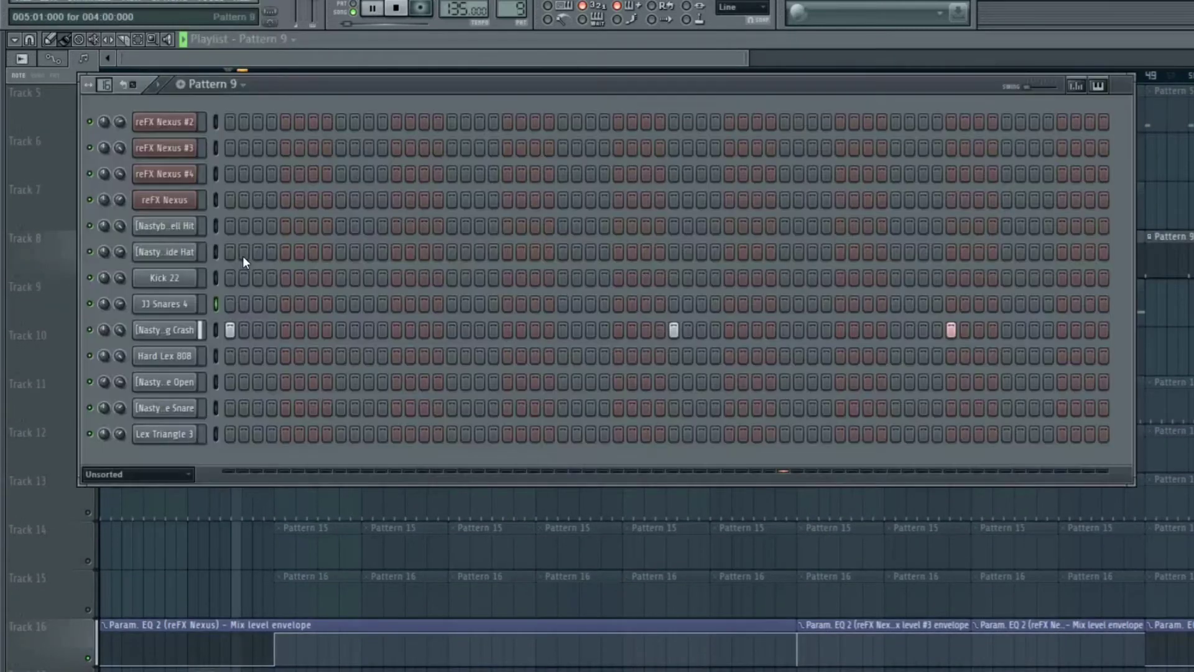
{"action": "left_click", "coordinate": [355, 59]}
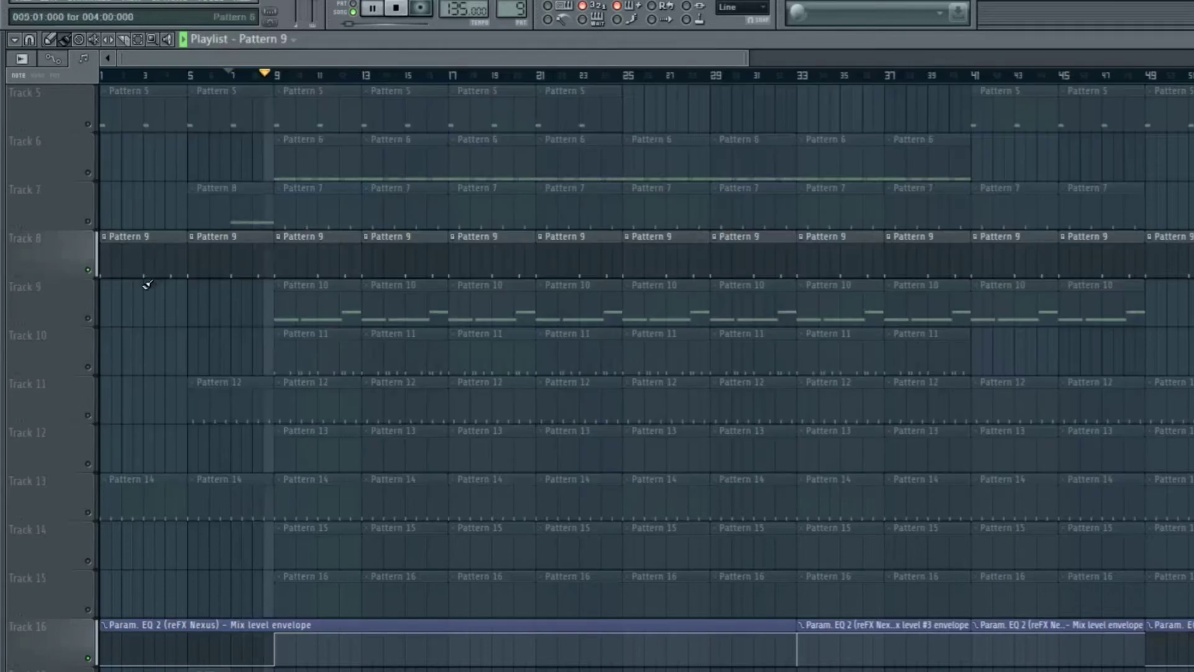
{"action": "key", "text": "space"}
Unmute Track 6, mute Track 8, place the playhead at bar 9 and examine the Southside hat notes of Pattern 6.
{"action": "scroll", "coordinate": [141, 281], "scroll_direction": "up", "scroll_amount": 1}
{"action": "scroll", "coordinate": [145, 278], "scroll_direction": "up", "scroll_amount": 1}
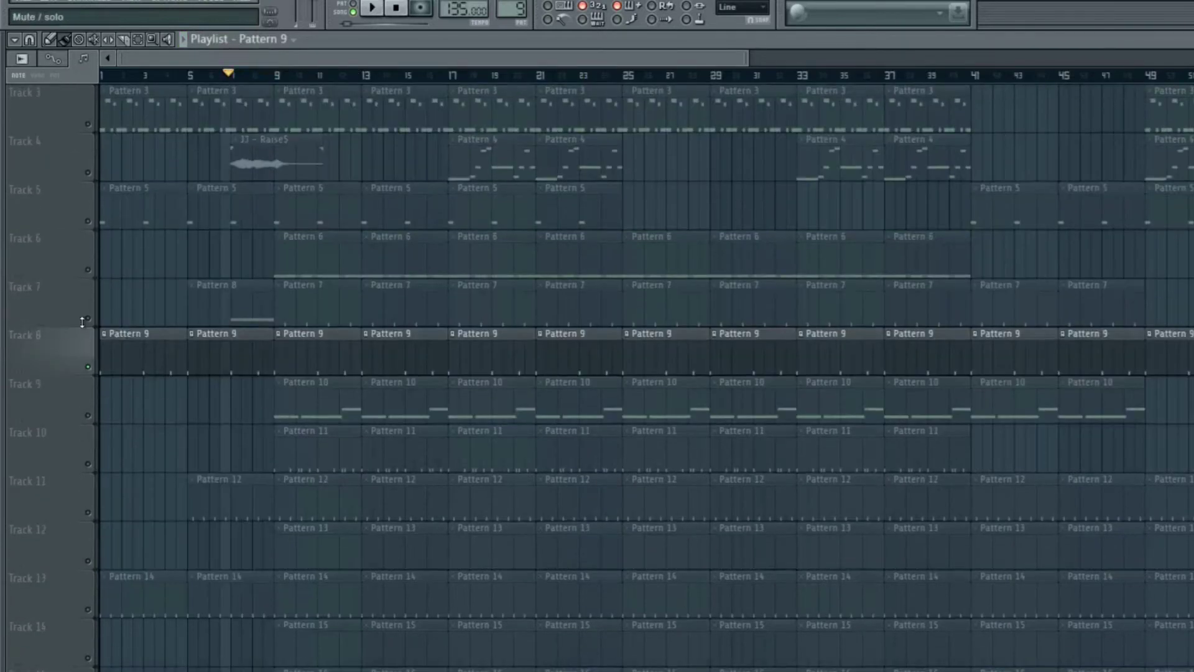
{"action": "left_click", "coordinate": [88, 269]}
{"action": "left_click", "coordinate": [88, 367]}
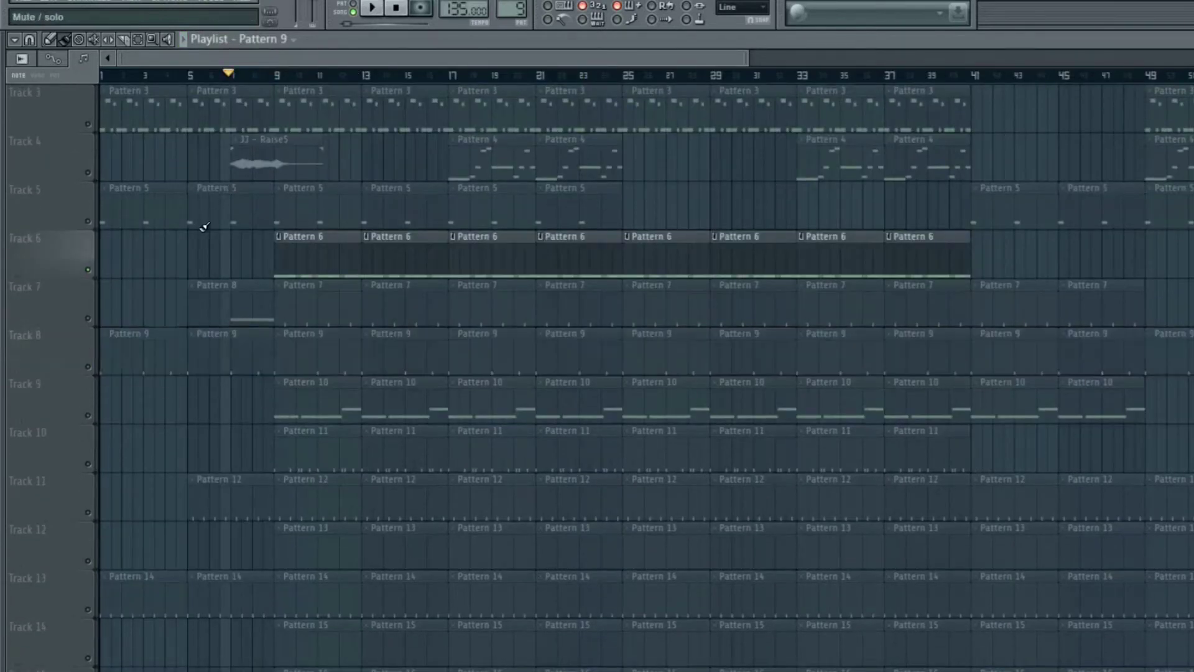
{"action": "left_click", "coordinate": [281, 78]}
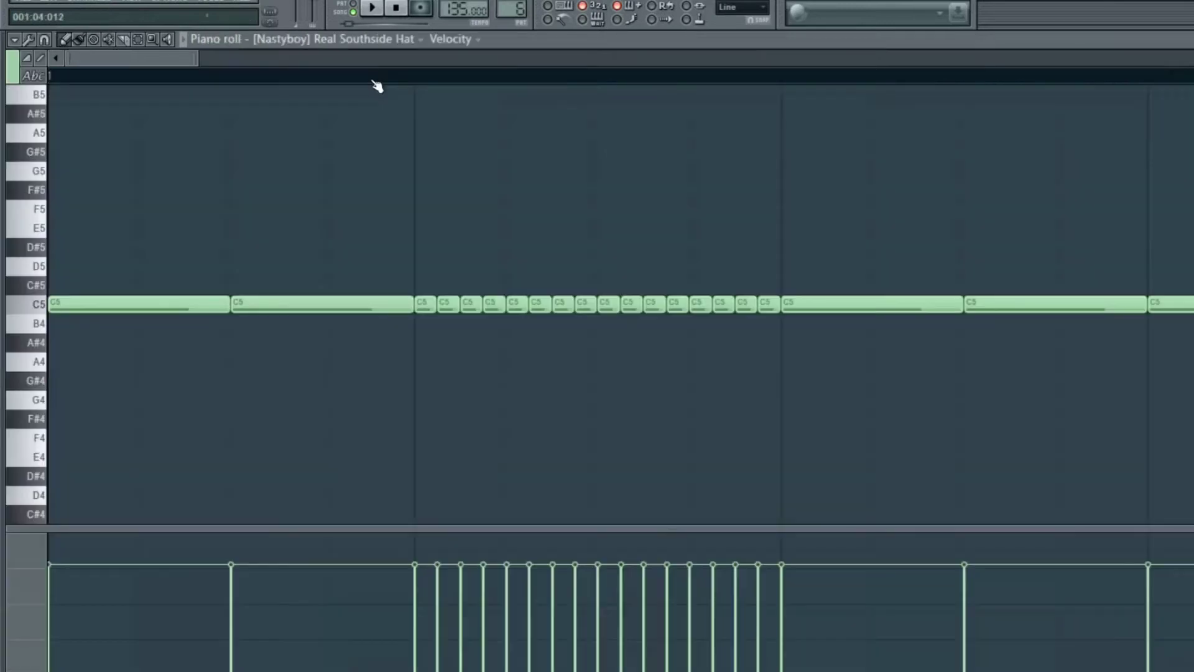
{"action": "scroll", "coordinate": [373, 88], "scroll_direction": "up", "scroll_amount": 3, "text": "ctrl"}
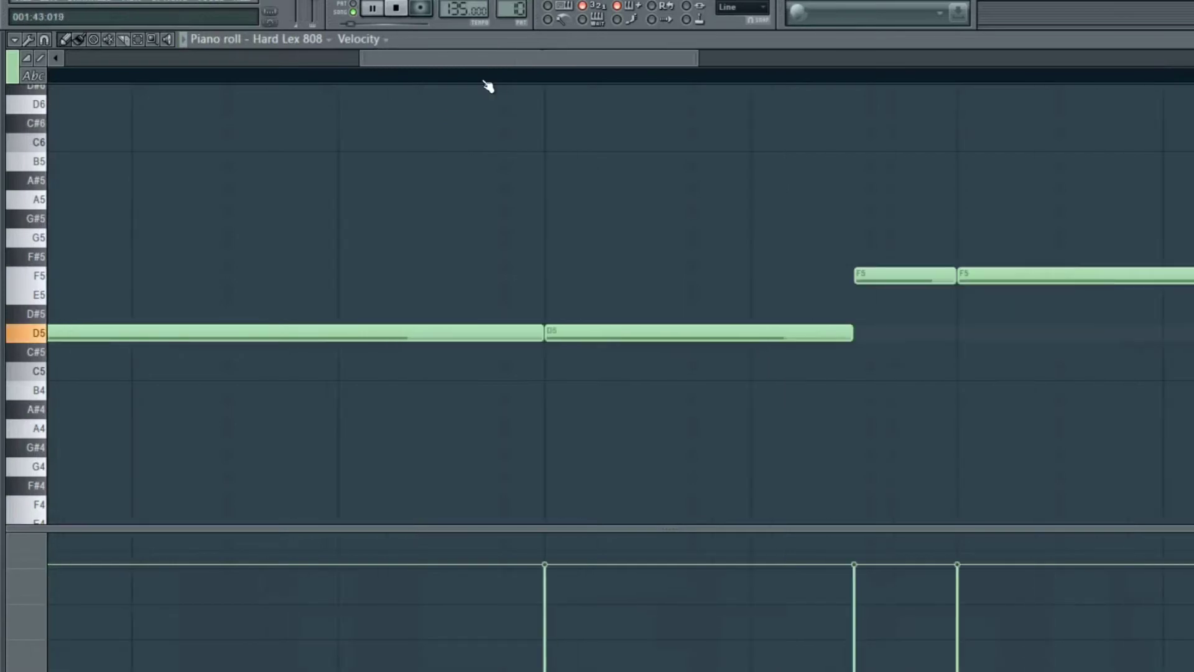
Review the Hard Lex 808 notes of Pattern 10 in the piano roll, close its windows and mute Track 9.
{"action": "scroll", "coordinate": [484, 82], "scroll_direction": "down", "scroll_amount": 5}
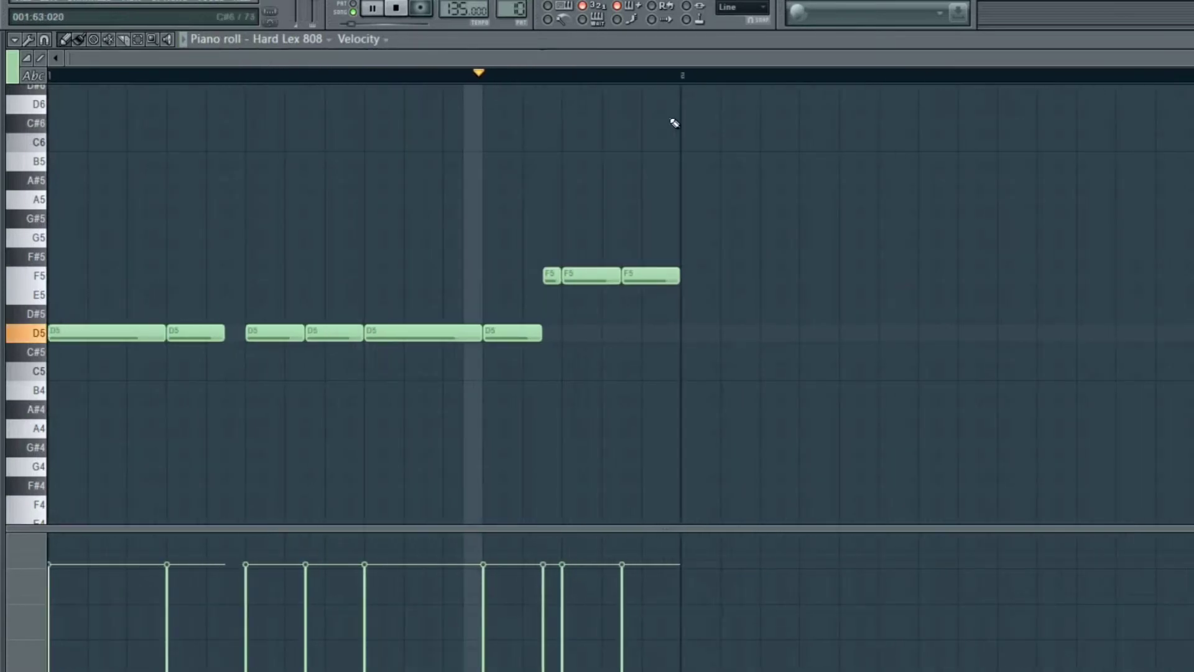
{"action": "key", "text": "Escape"}
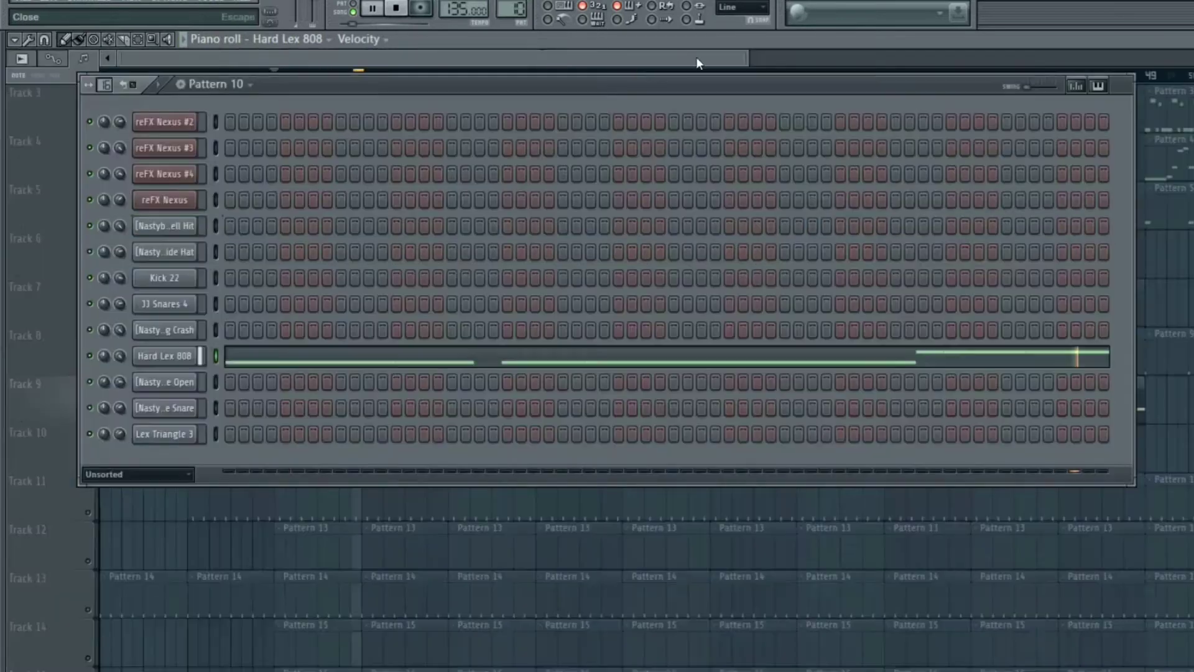
{"action": "key", "text": "Escape"}
{"action": "left_click", "coordinate": [88, 415]}
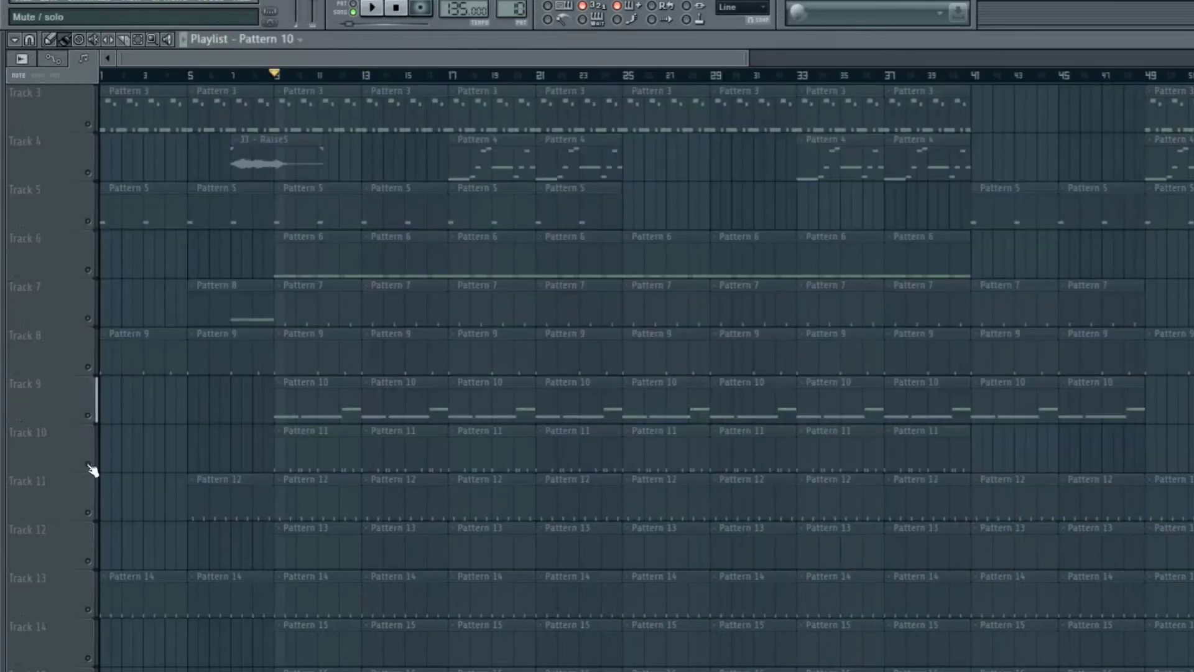
Unmute Track 10 and review the Kick 22 steps of Pattern 11 in the channel rack, closing it and stopping playback.
{"action": "left_click", "coordinate": [88, 463]}
{"action": "double_click", "coordinate": [332, 451]}
{"action": "key", "text": "F6"}
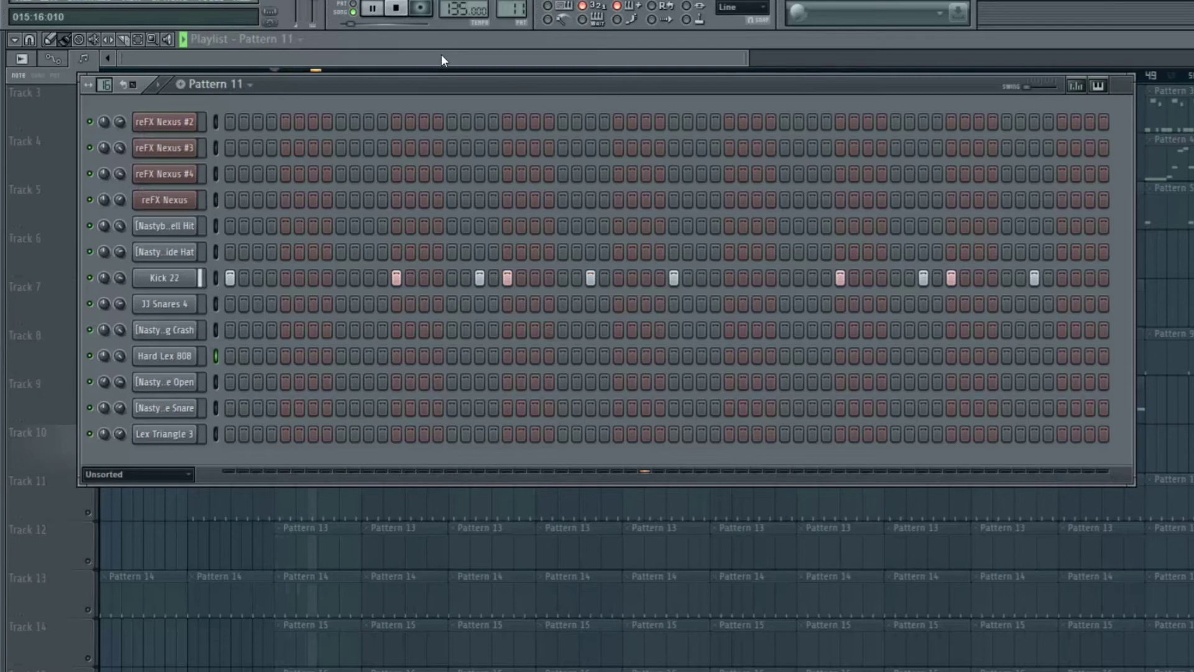
{"action": "key", "text": "F6"}
{"action": "key", "text": "space"}
Unmute Track 11 and review the open hat steps of Pattern 12 in the channel rack, closing it and stopping playback.
{"action": "scroll", "coordinate": [120, 347], "scroll_direction": "down", "scroll_amount": 3}
{"action": "left_click", "coordinate": [91, 369]}
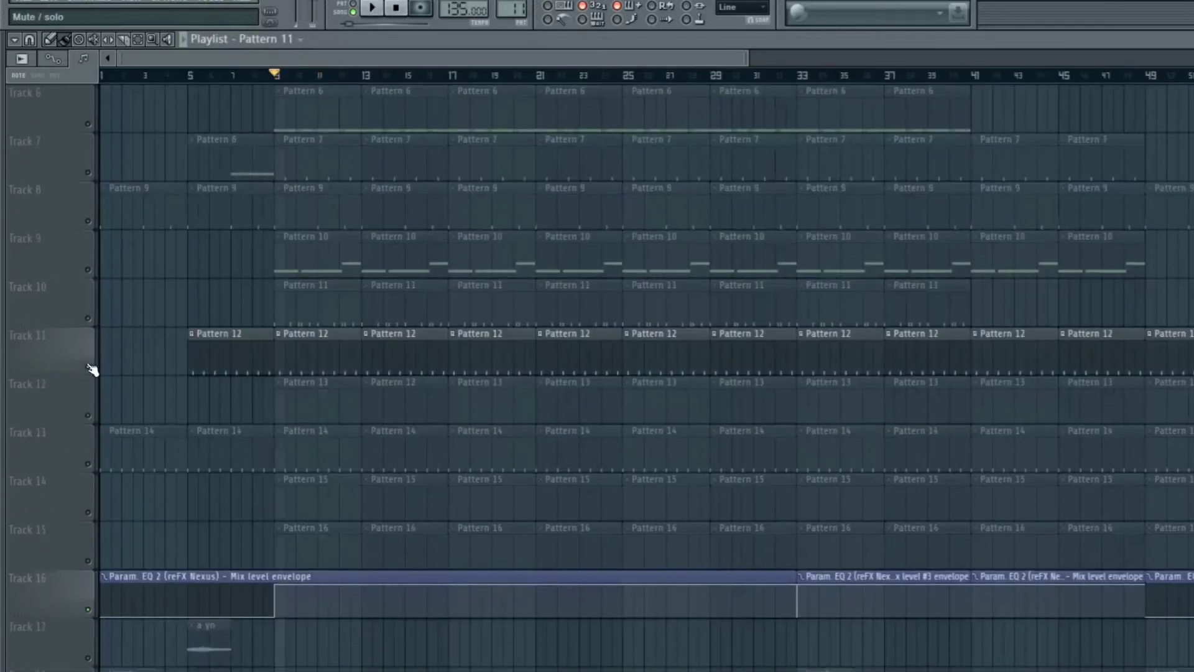
{"action": "double_click", "coordinate": [322, 361]}
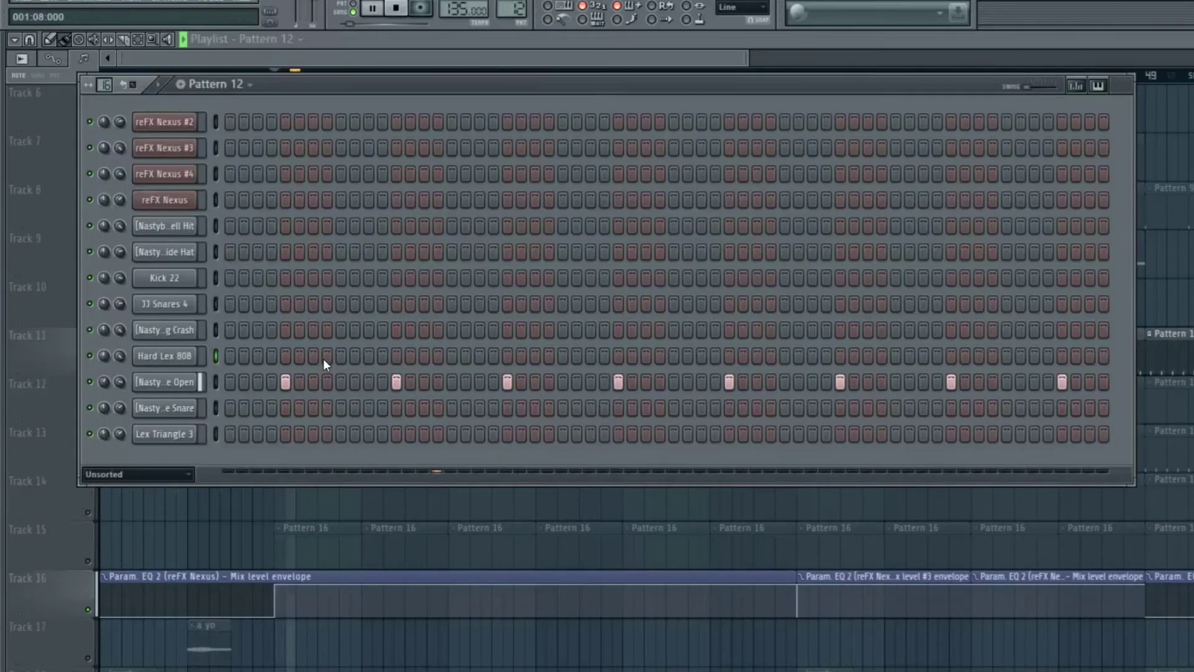
{"action": "key", "text": "F6"}
{"action": "key", "text": "space"}
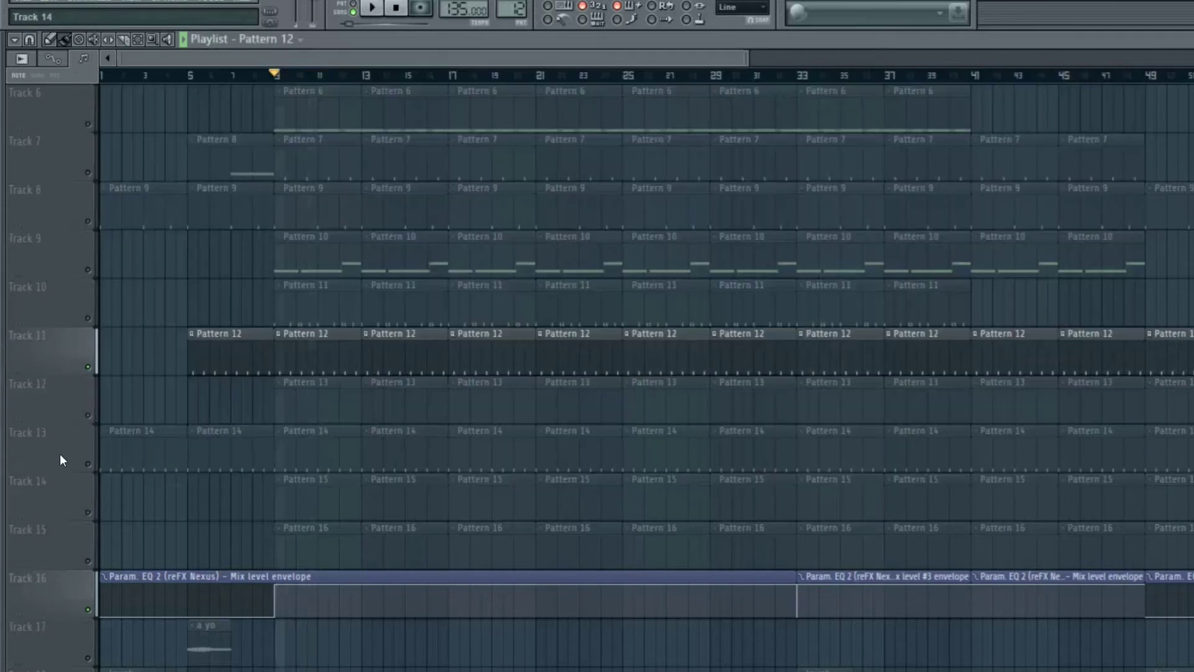
Switch from Track 11 to Track 13 and audition the Lex Triangle 3 steps of Pattern 14 in the channel rack.
{"action": "left_click", "coordinate": [88, 367]}
{"action": "left_click", "coordinate": [87, 462]}
{"action": "key", "text": "space"}
{"action": "double_click", "coordinate": [290, 457]}
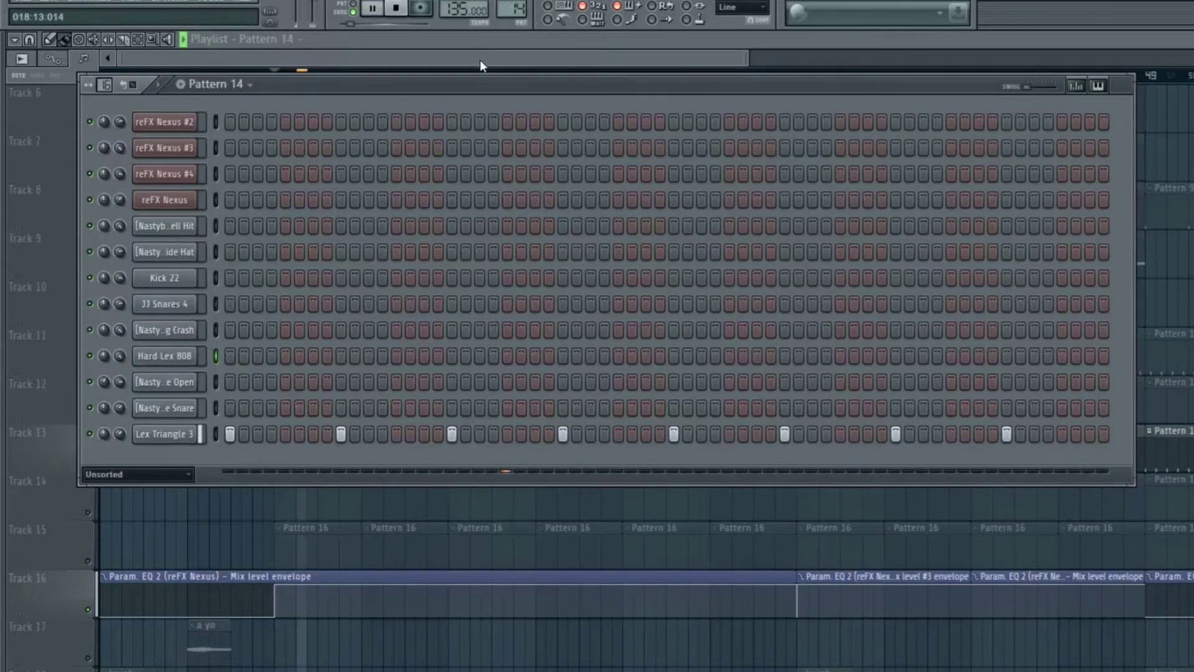
{"action": "key", "text": "F6"}
{"action": "key", "text": "space"}
Make Track 17 audible and audition its "a yo" vocal clip from bar 5.
{"action": "scroll", "coordinate": [267, 327], "scroll_direction": "down", "scroll_amount": 7}
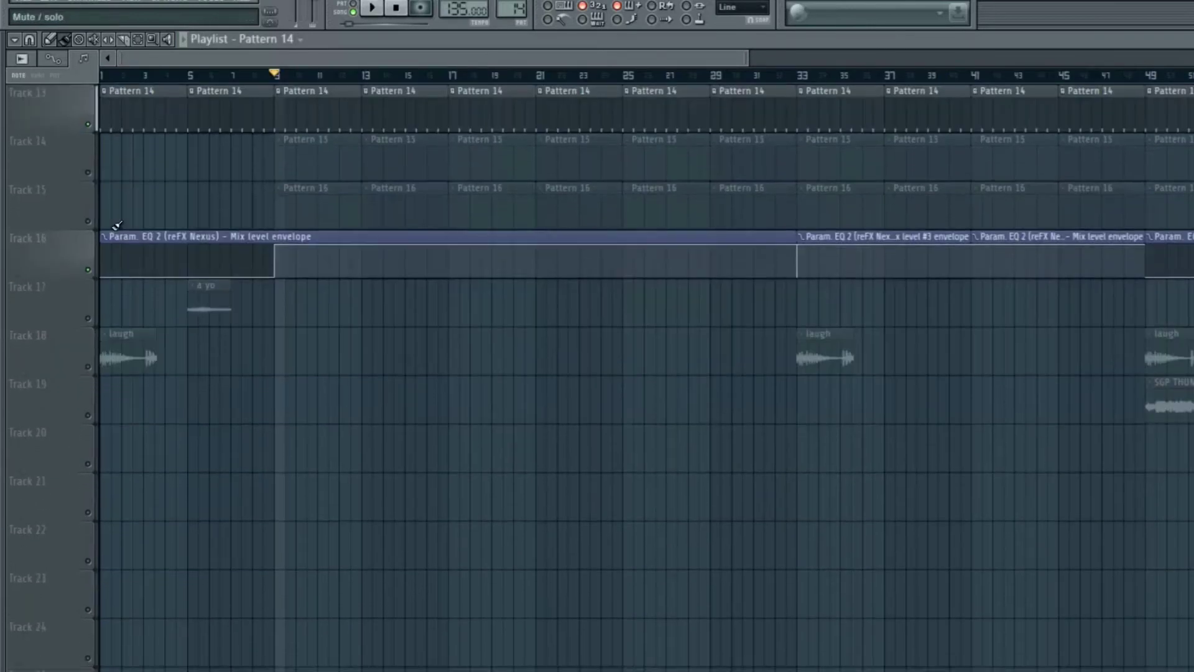
{"action": "left_click", "coordinate": [87, 317]}
{"action": "left_click", "coordinate": [189, 76]}
{"action": "key", "text": "space"}
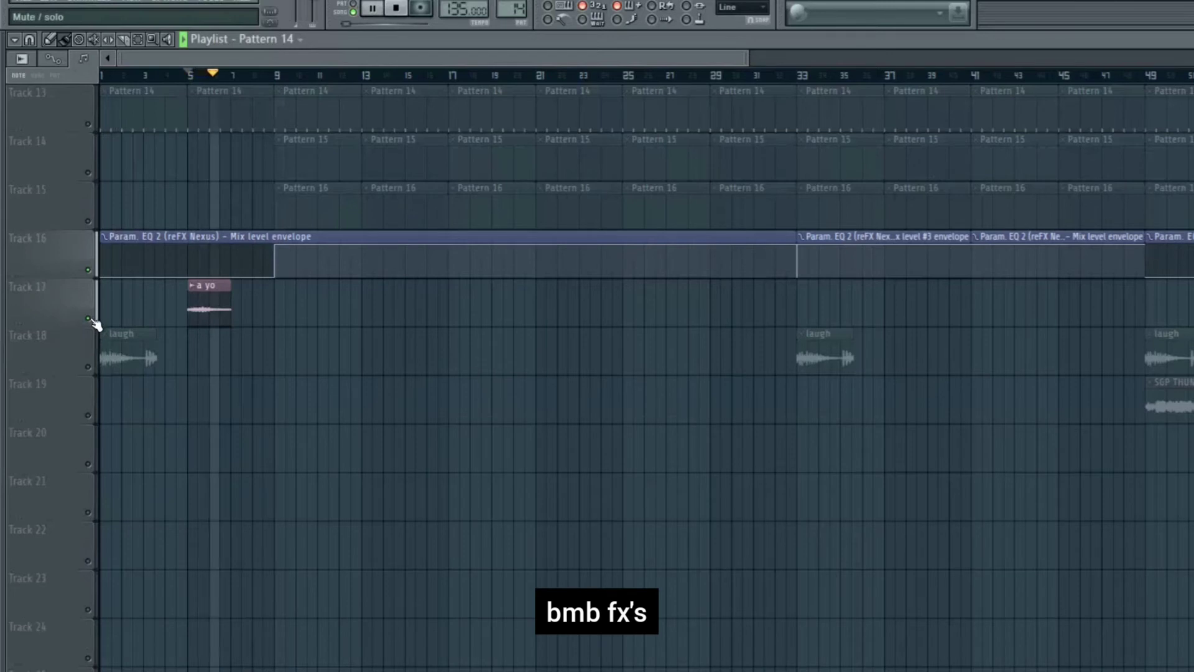
{"action": "key", "text": "space"}
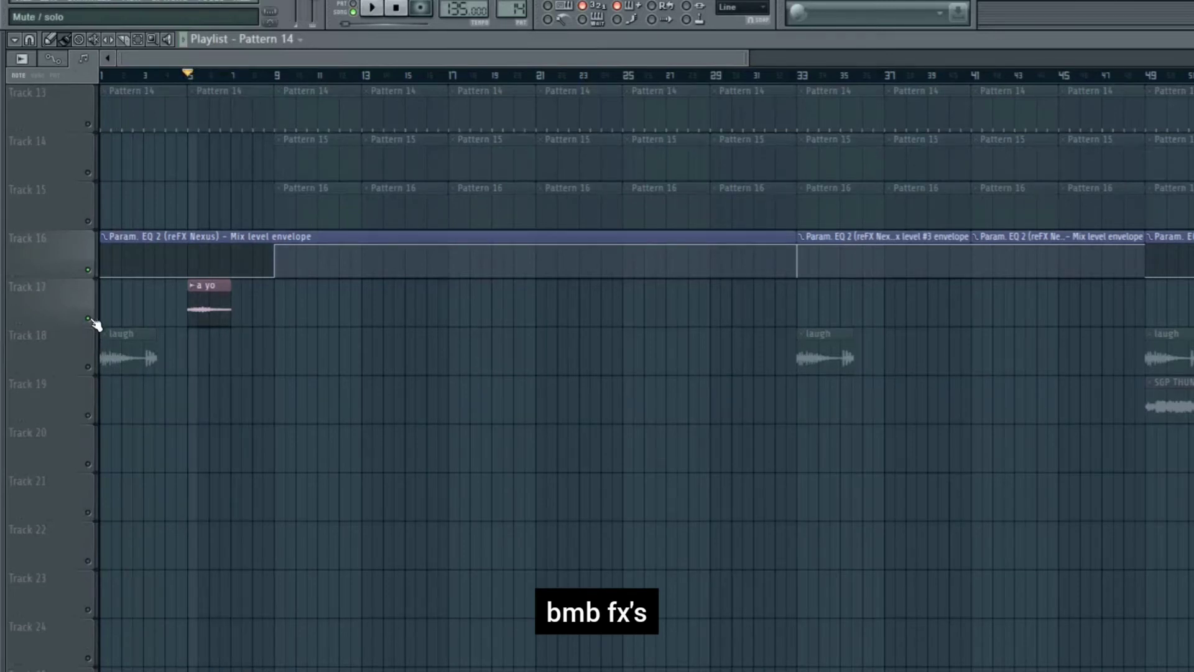
Make Track 18 audible and audition its laugh clip from bar 1.
{"action": "left_click", "coordinate": [88, 367]}
{"action": "left_click", "coordinate": [105, 75]}
{"action": "key", "text": "space"}
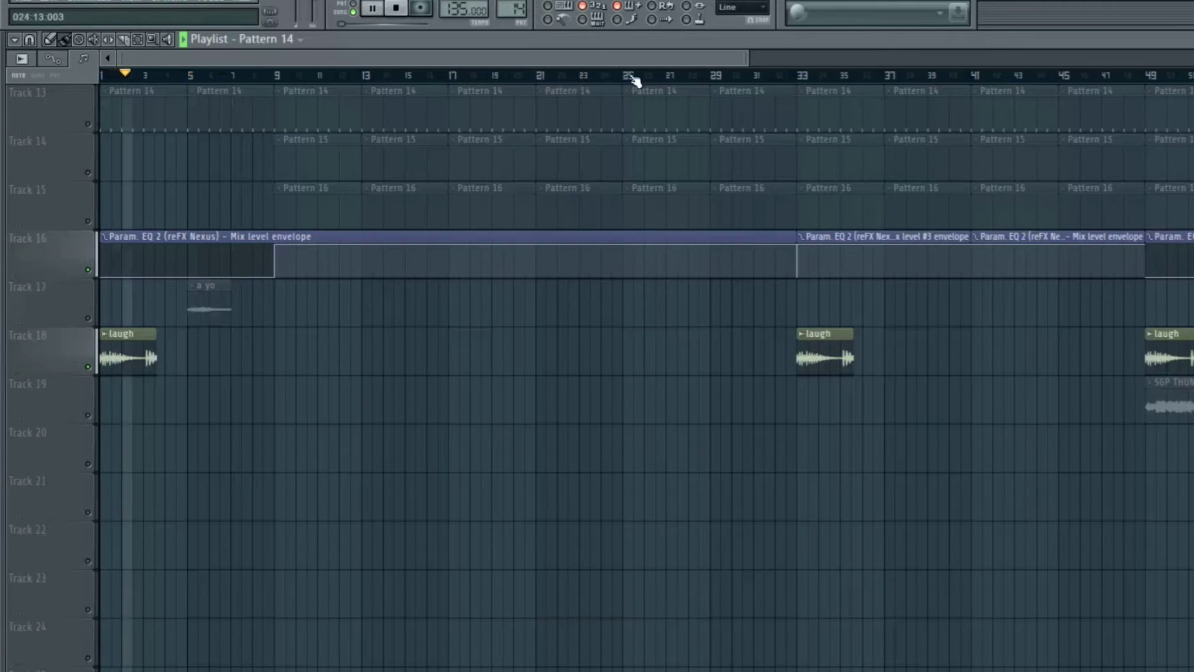
{"action": "key", "text": "space"}
Make Track 19 audible and audition its SGP THUNDER clip from bar 49.
{"action": "left_click_drag", "start_coordinate": [747, 57], "coordinate": [1142, 57]}
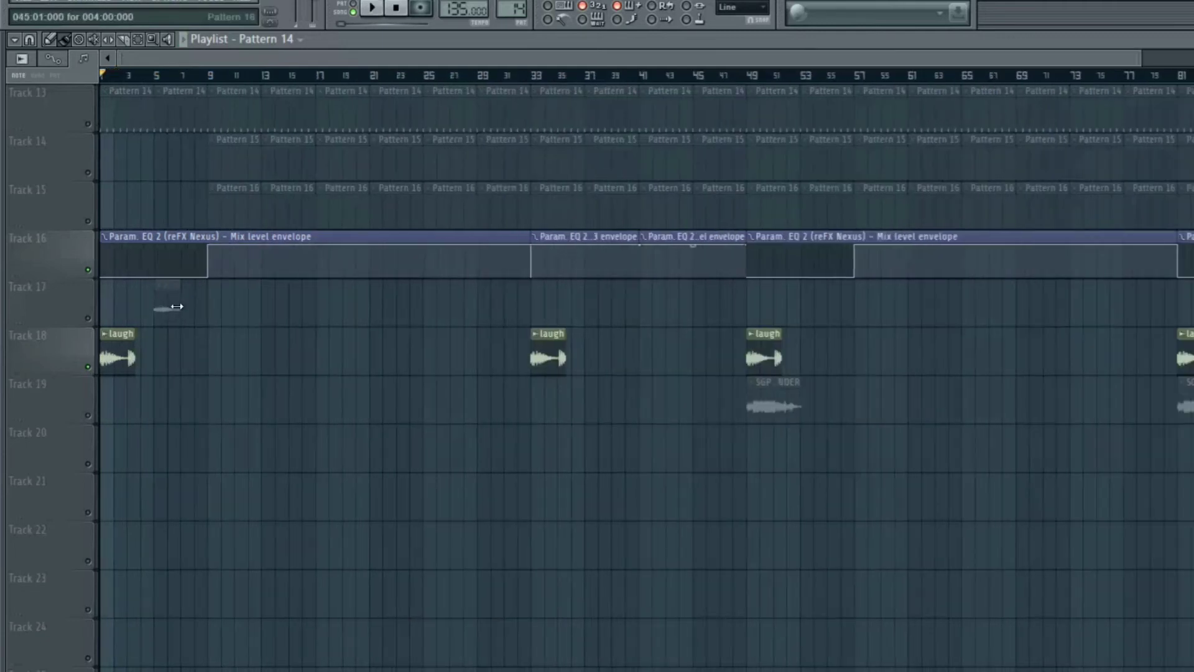
{"action": "left_click", "coordinate": [88, 404]}
{"action": "left_click", "coordinate": [747, 75]}
{"action": "key", "text": "space"}
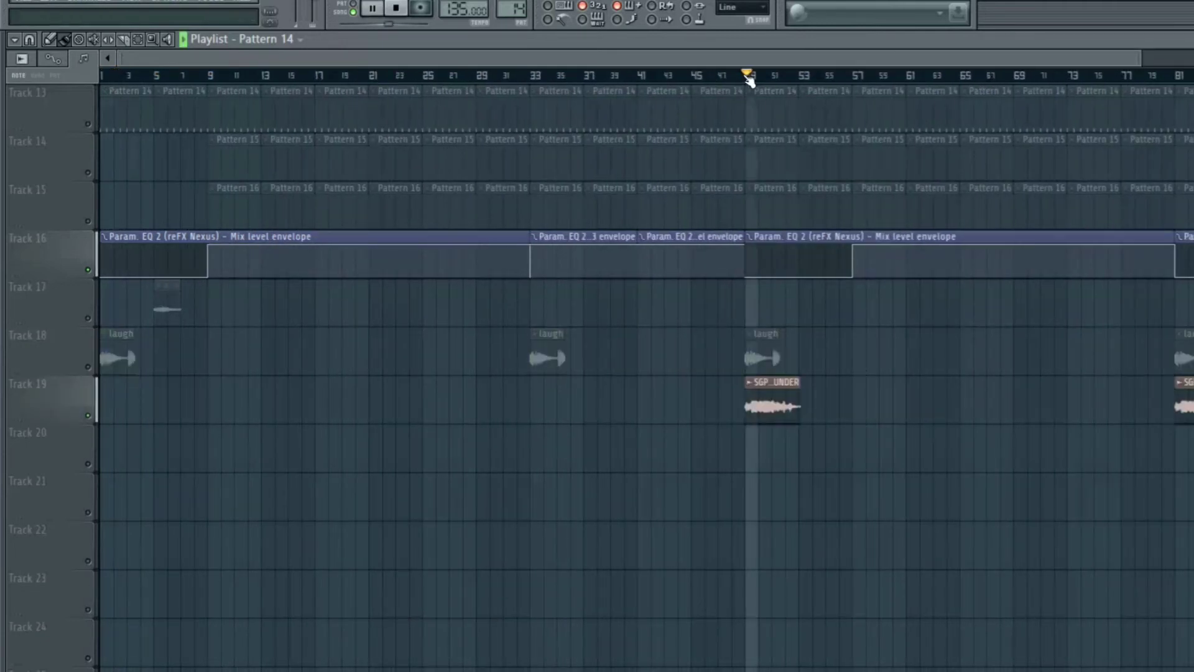
{"action": "scroll", "coordinate": [750, 78], "scroll_direction": "down", "scroll_amount": 2}
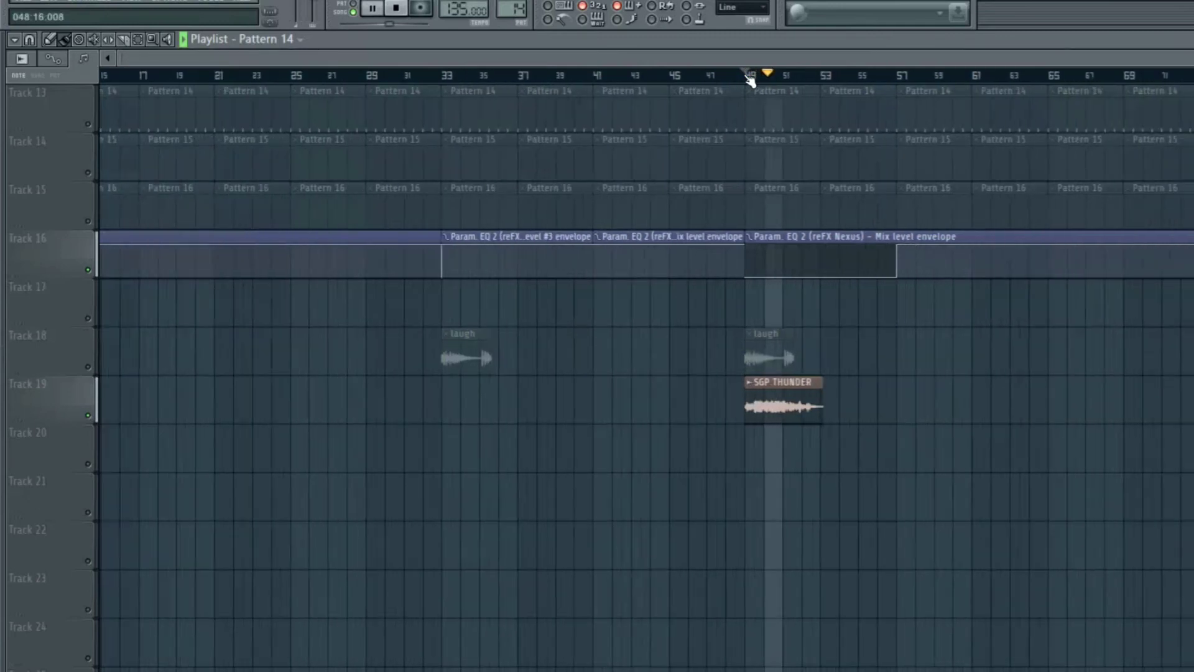
Stop playback, unmute every playlist track and play the full arrangement from bar 49.
{"action": "scroll", "coordinate": [715, 118], "scroll_direction": "up", "scroll_amount": 5}
{"action": "scroll", "coordinate": [645, 186], "scroll_direction": "up", "scroll_amount": 7}
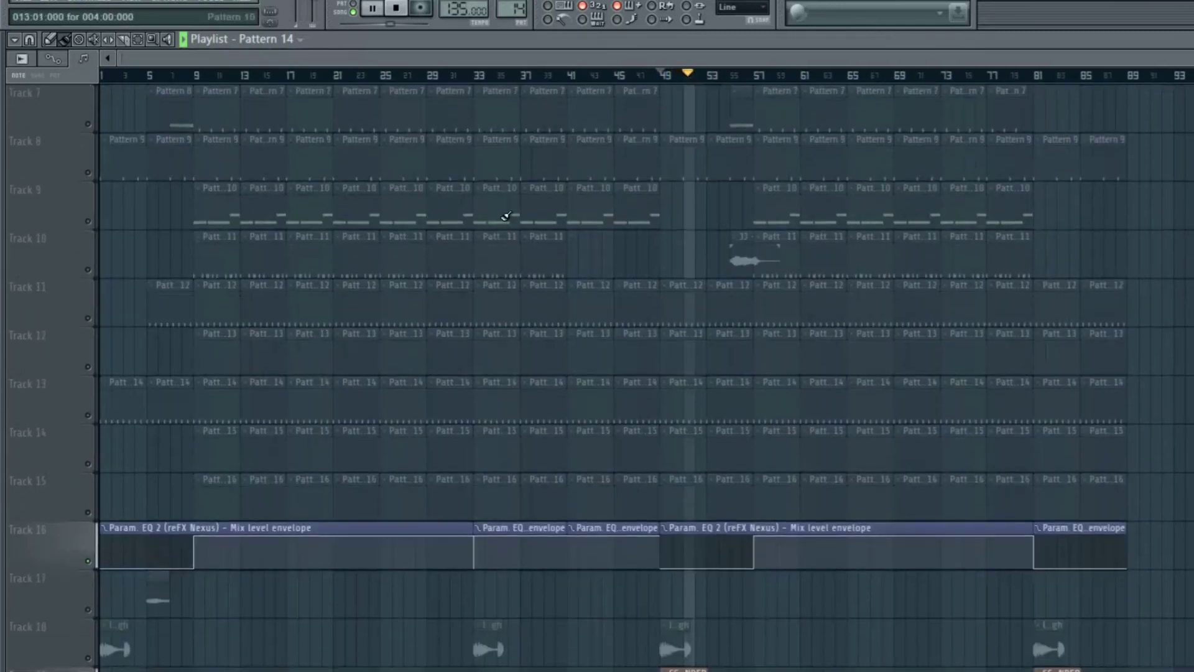
{"action": "scroll", "coordinate": [500, 216], "scroll_direction": "down", "scroll_amount": 1}
{"action": "scroll", "coordinate": [501, 216], "scroll_direction": "up", "scroll_amount": 1}
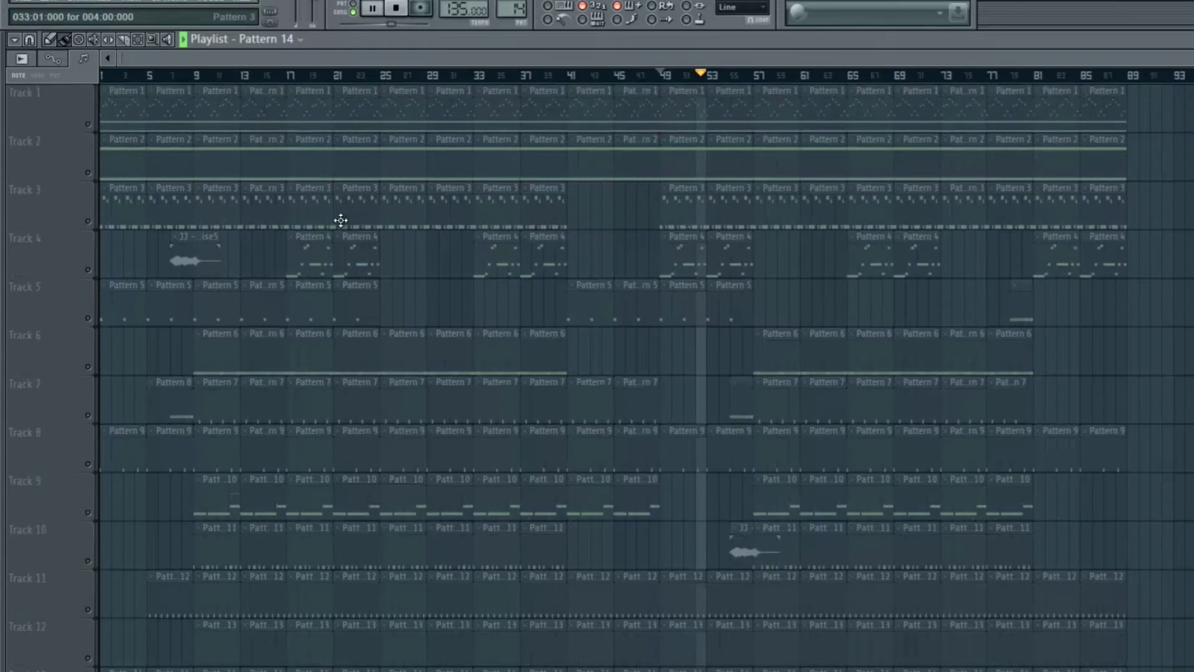
{"action": "key", "text": "space"}
{"action": "left_click", "coordinate": [88, 223]}
{"action": "right_click", "coordinate": [89, 224]}
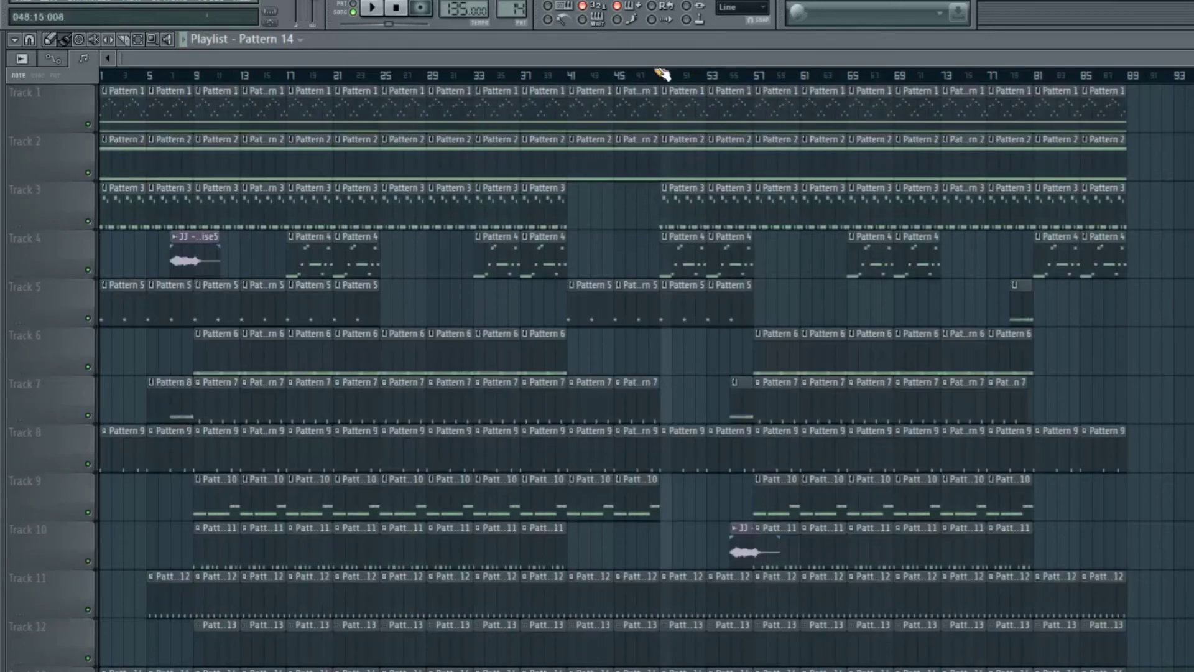
{"action": "key", "text": "space"}
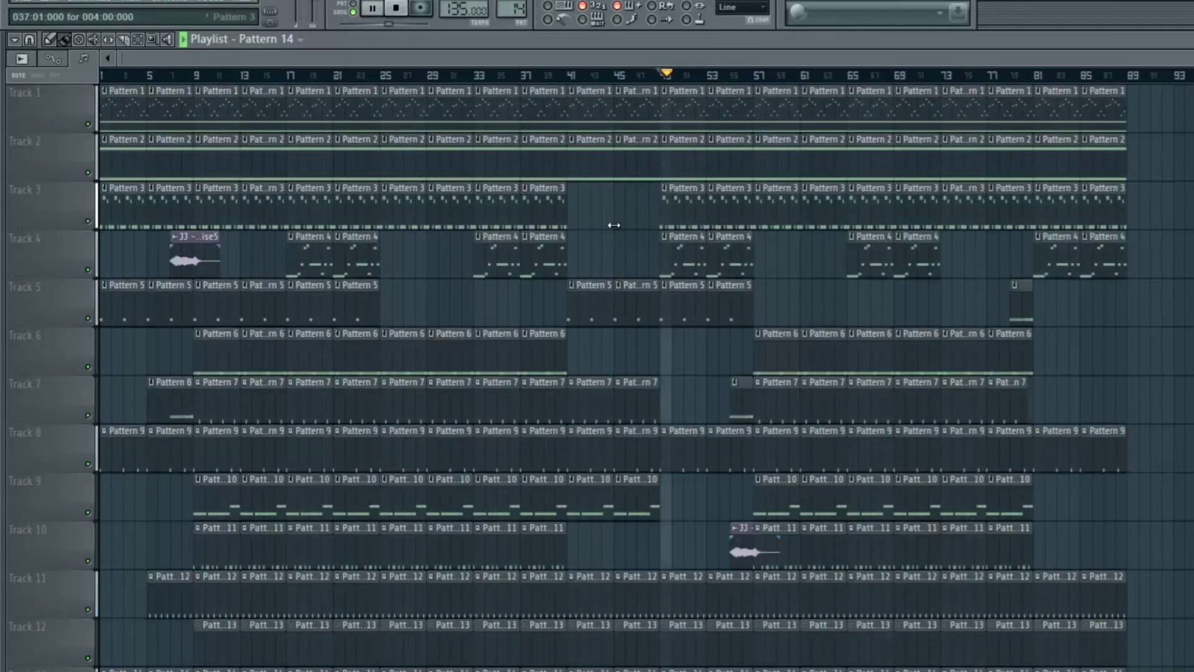
Look over the whole arrangement while it plays and mute Track 1.
{"action": "scroll", "coordinate": [614, 225], "scroll_direction": "down", "scroll_amount": 6}
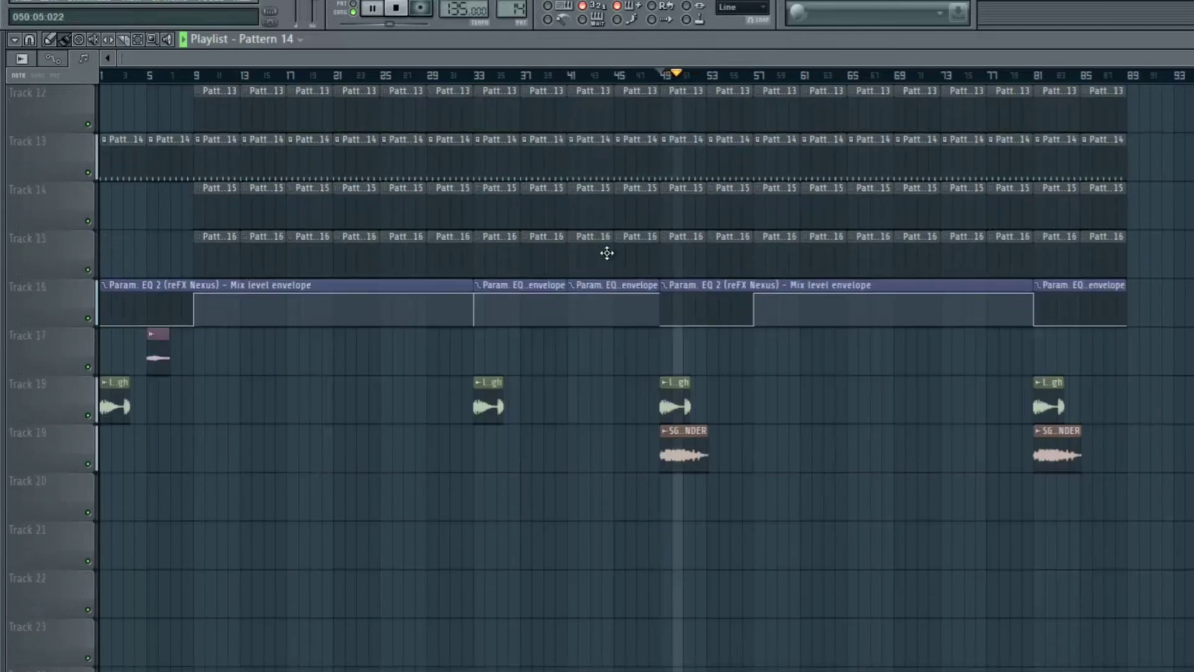
{"action": "left_click_drag", "start_coordinate": [607, 253], "coordinate": [584, 251]}
{"action": "scroll", "coordinate": [368, 232], "scroll_direction": "right", "scroll_amount": 8}
{"action": "scroll", "coordinate": [407, 187], "scroll_direction": "up", "scroll_amount": 5}
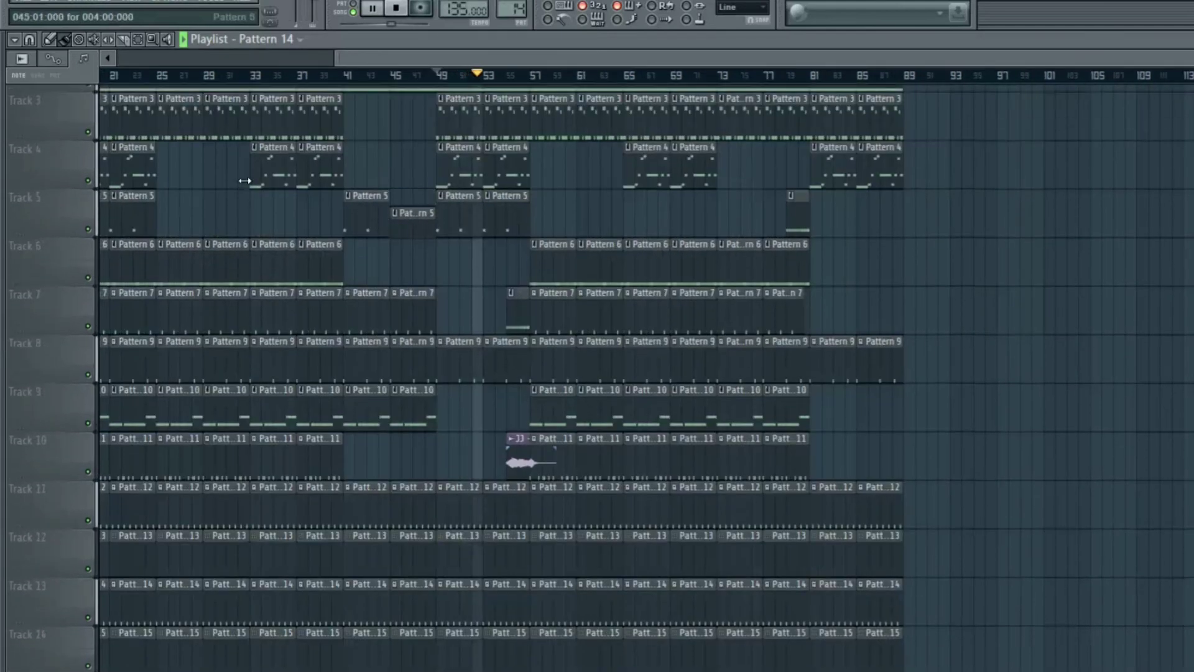
{"action": "scroll", "coordinate": [229, 171], "scroll_direction": "up", "scroll_amount": 1}
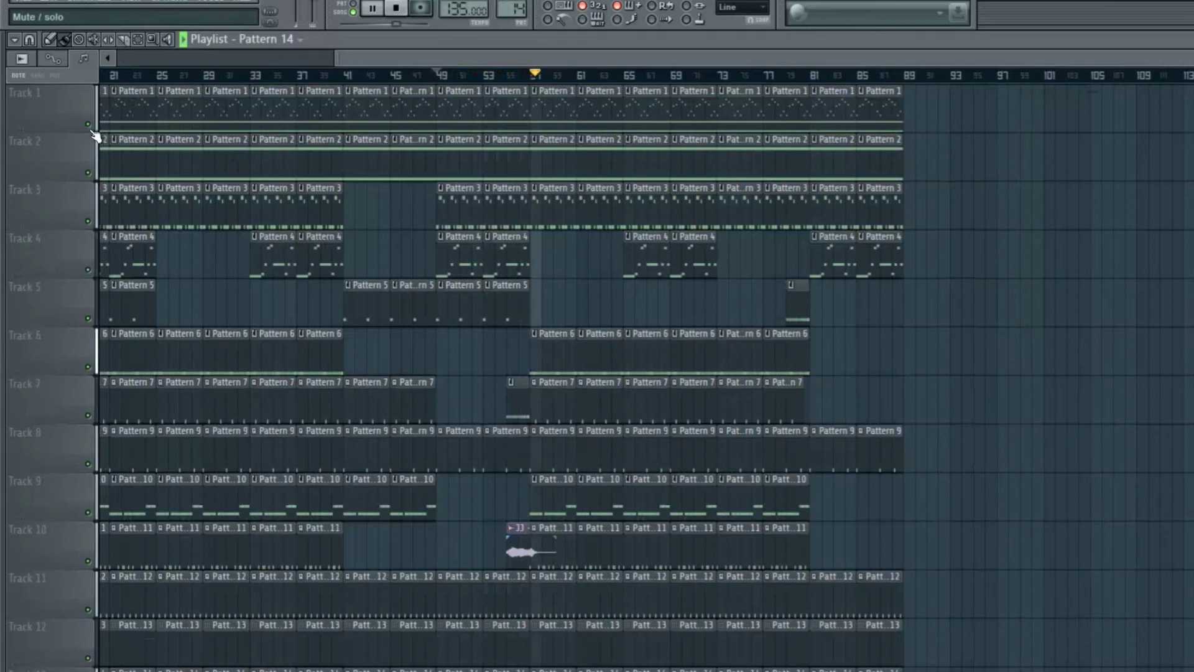
{"action": "left_click", "coordinate": [87, 124]}
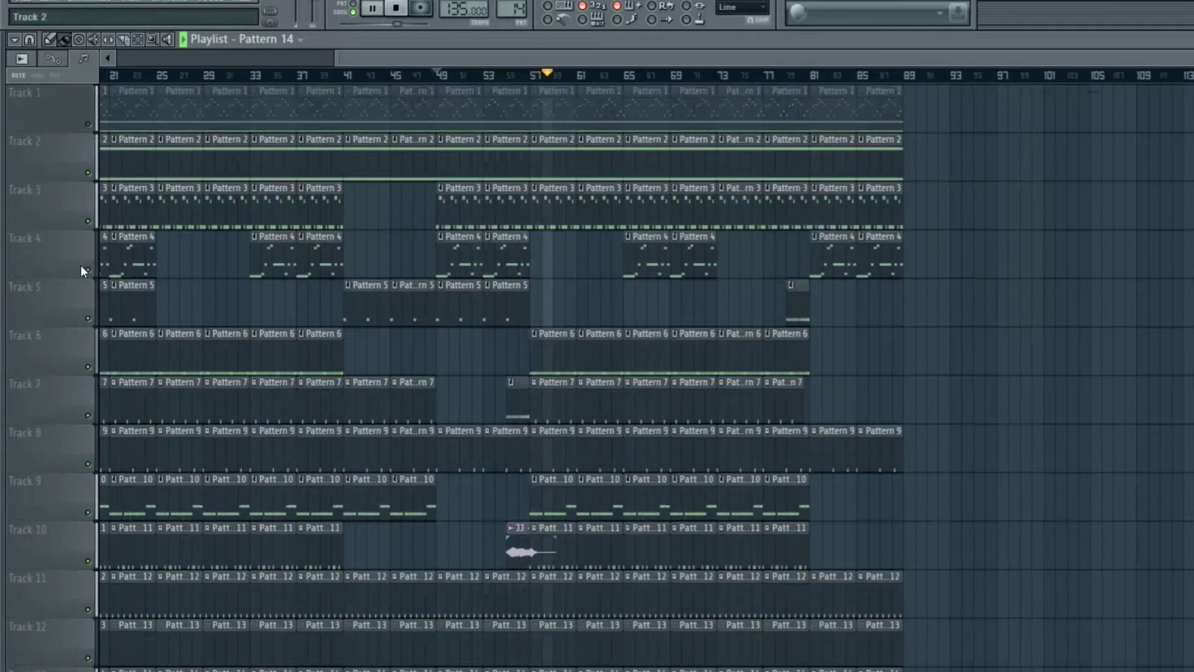
Mute Tracks 2, 3 and 4 in the playlist and audition only the drums, restarting playback from bar 55.
{"action": "left_click", "coordinate": [88, 173]}
{"action": "left_click", "coordinate": [87, 221]}
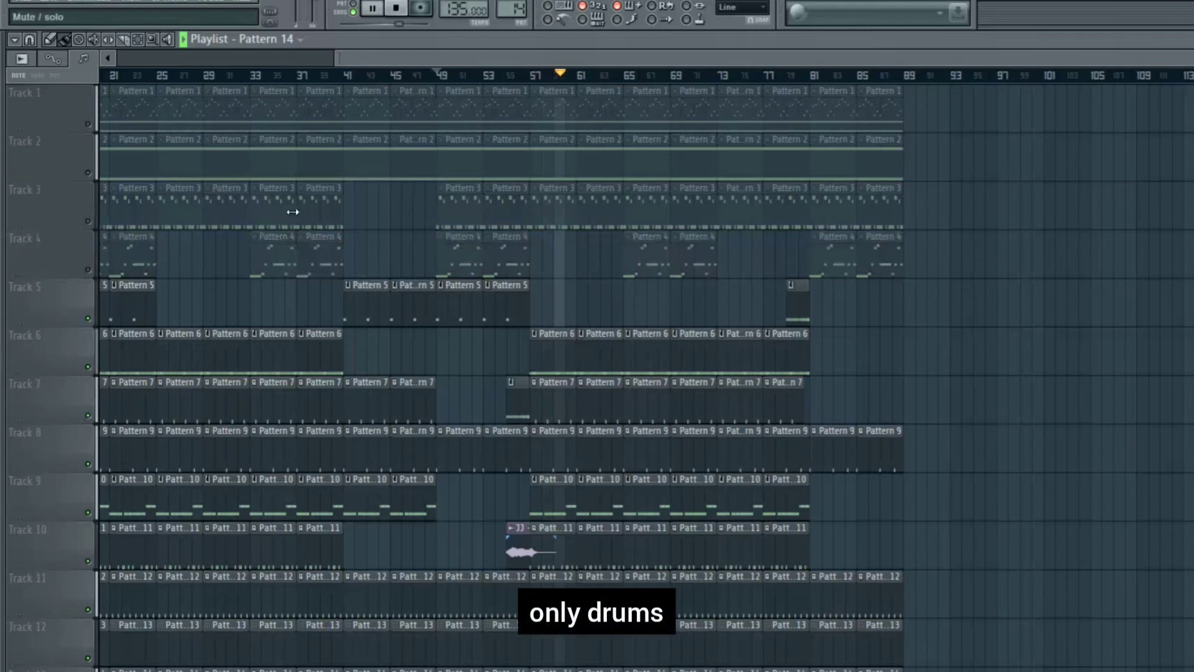
{"action": "scroll", "coordinate": [294, 212], "scroll_direction": "down", "scroll_amount": 5}
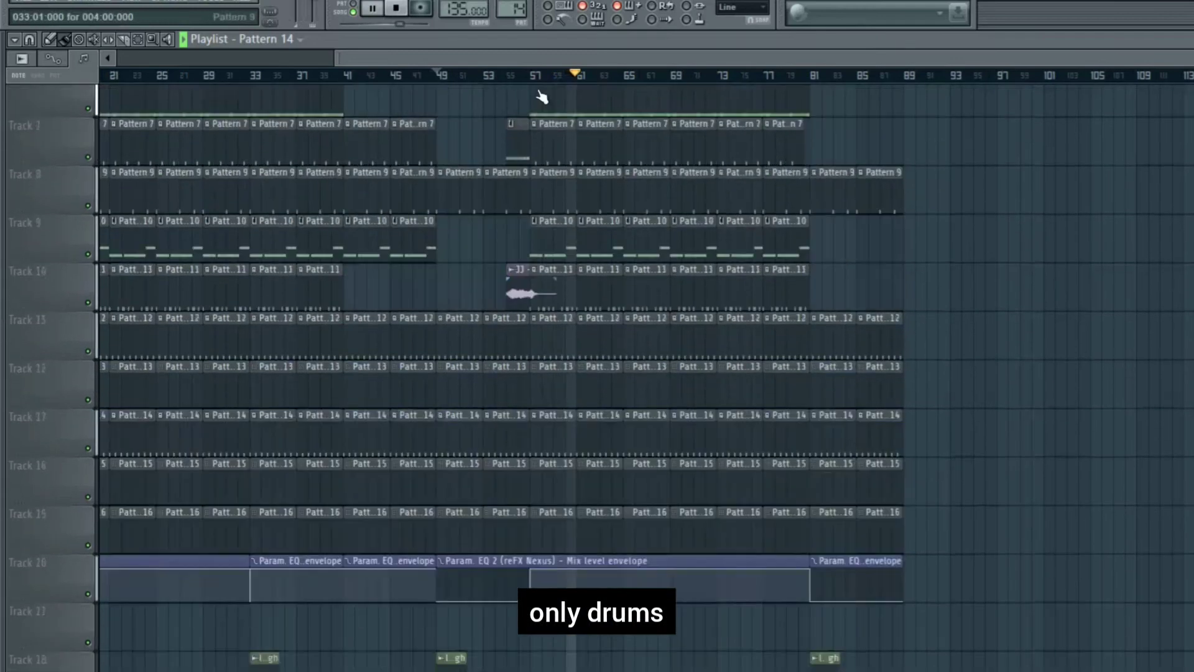
{"action": "scroll", "coordinate": [539, 97], "scroll_direction": "up", "scroll_amount": 5}
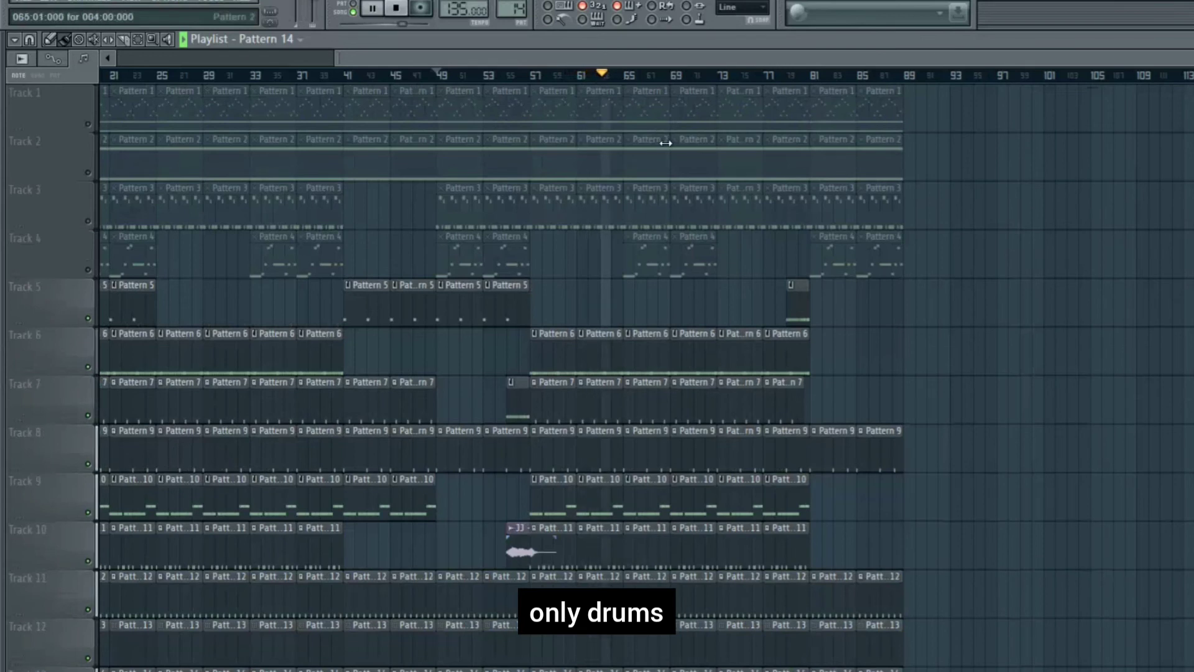
{"action": "left_click", "coordinate": [505, 77]}
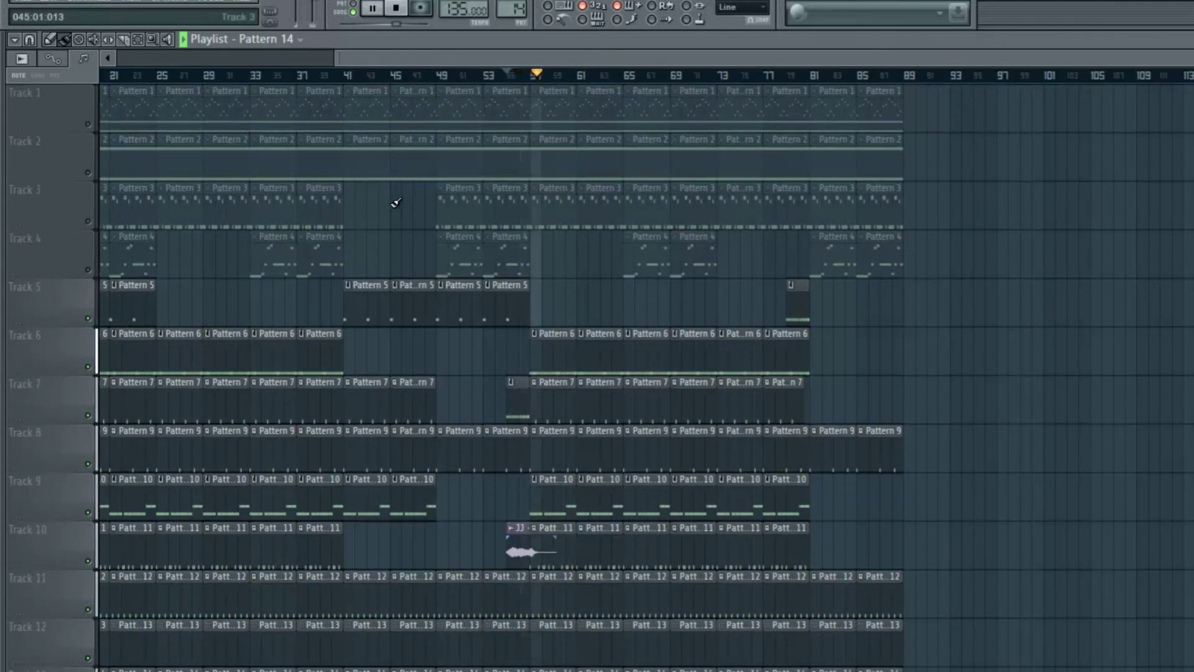
Mute Tracks 6, 8, 11 and 13 during playback, switching Track 7 off and back on.
{"action": "scroll", "coordinate": [383, 194], "scroll_direction": "down", "scroll_amount": 4}
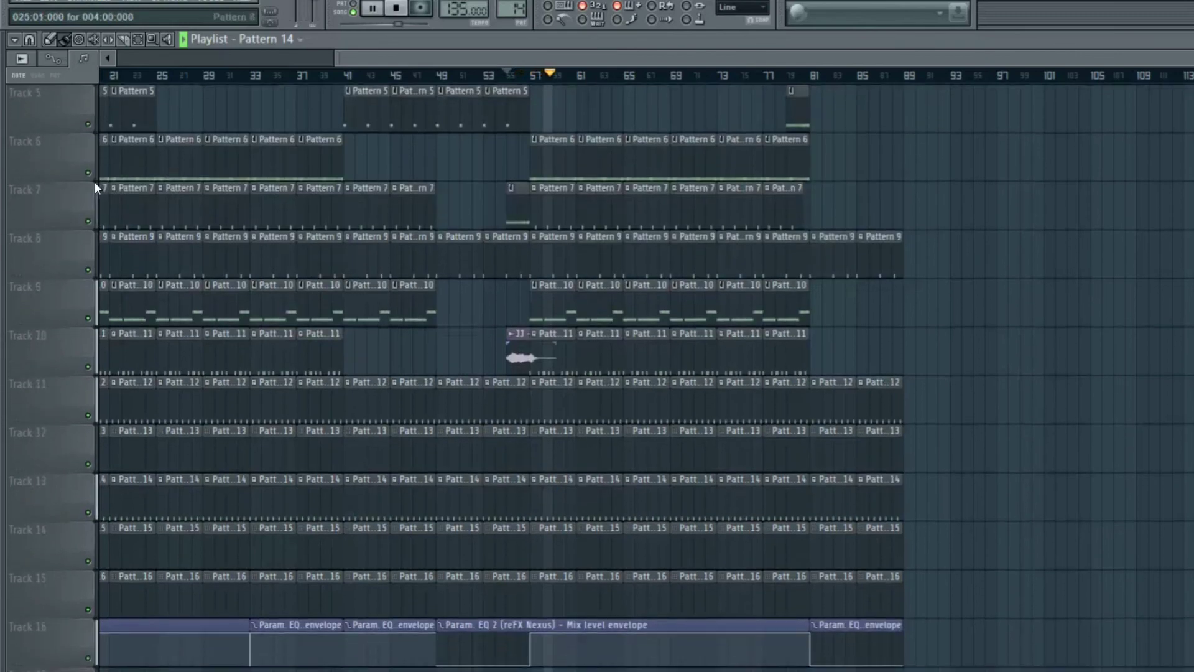
{"action": "left_click", "coordinate": [87, 172]}
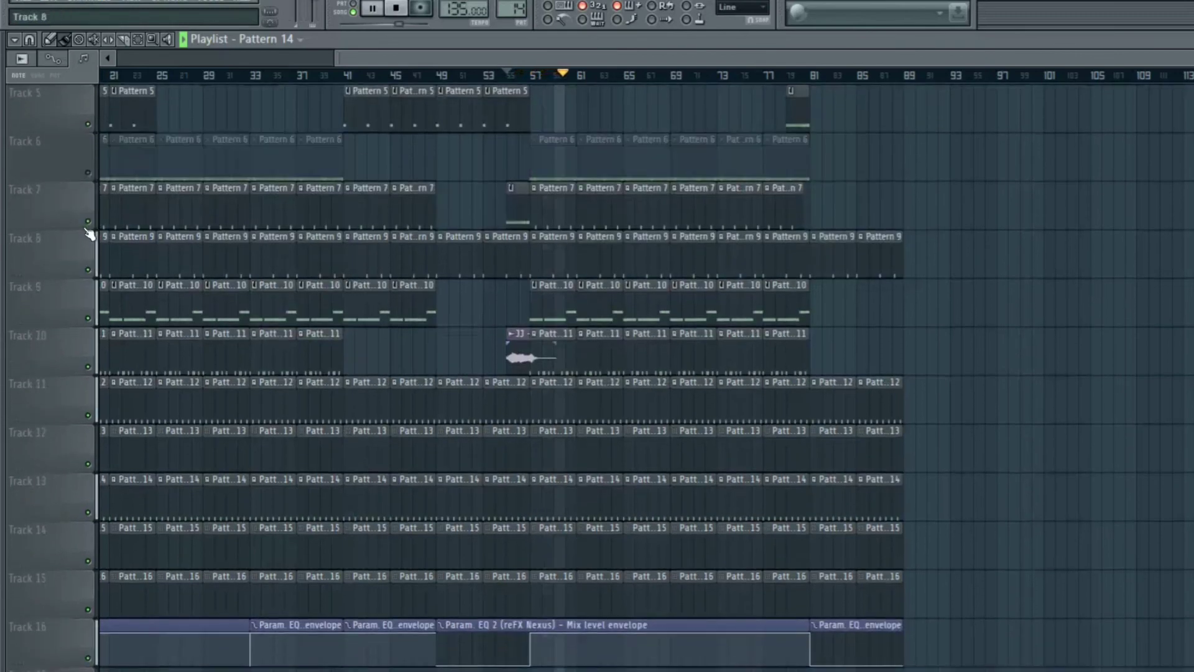
{"action": "left_click", "coordinate": [88, 222]}
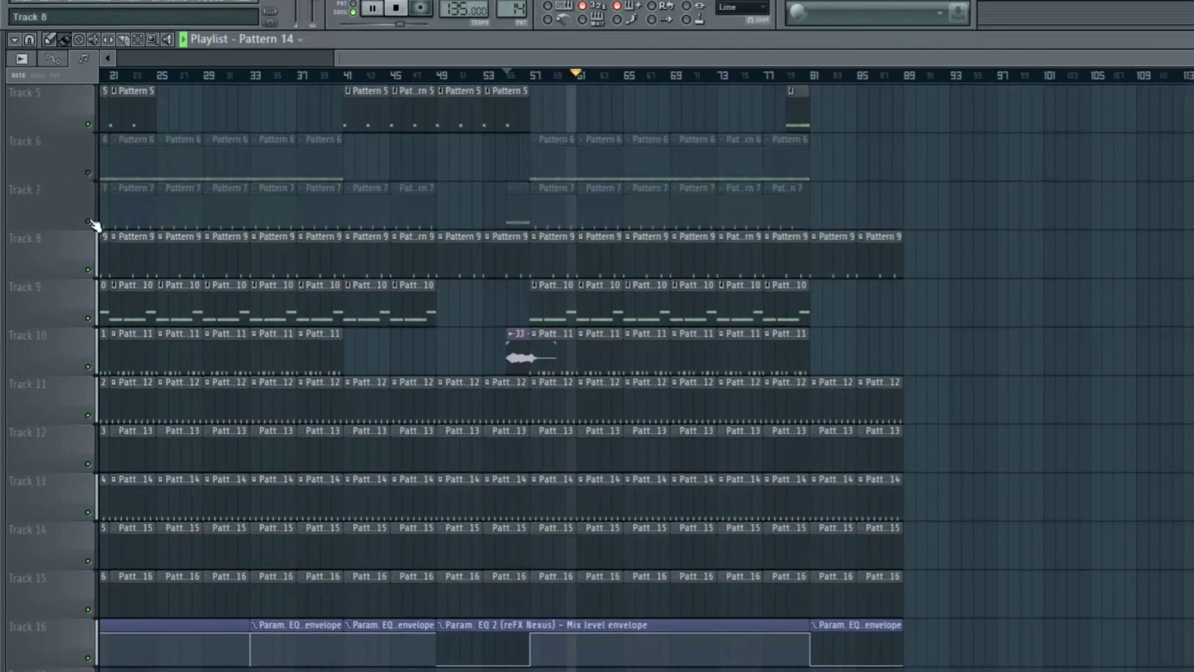
{"action": "left_click", "coordinate": [89, 222]}
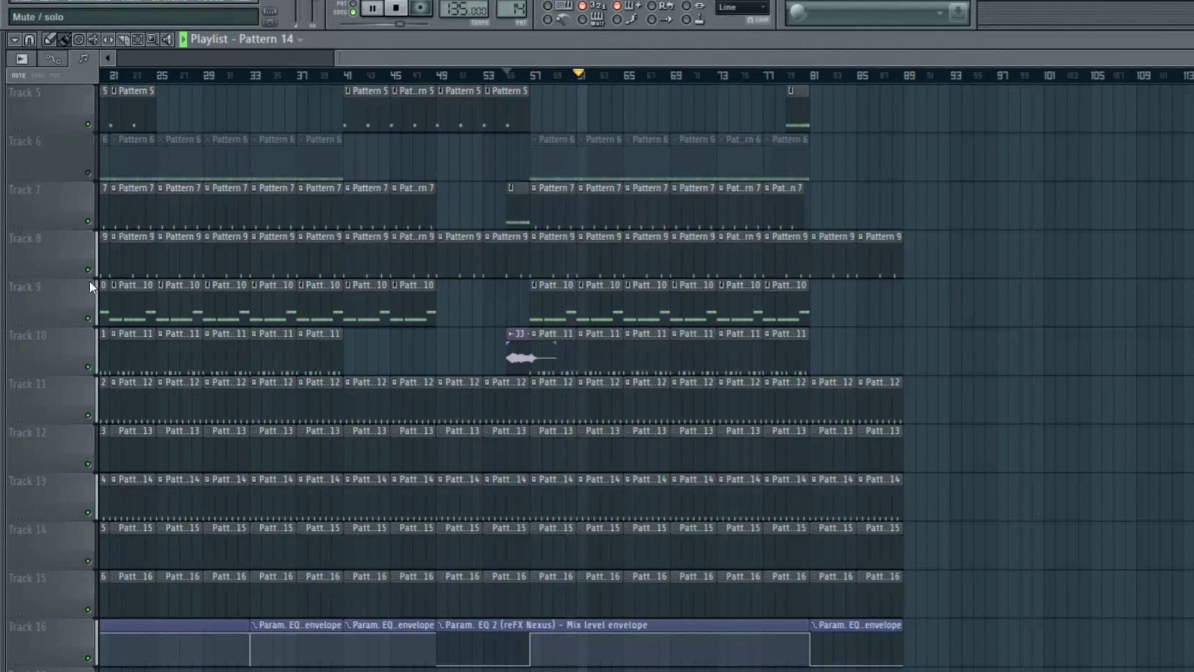
{"action": "left_click", "coordinate": [87, 512]}
{"action": "left_click", "coordinate": [88, 415]}
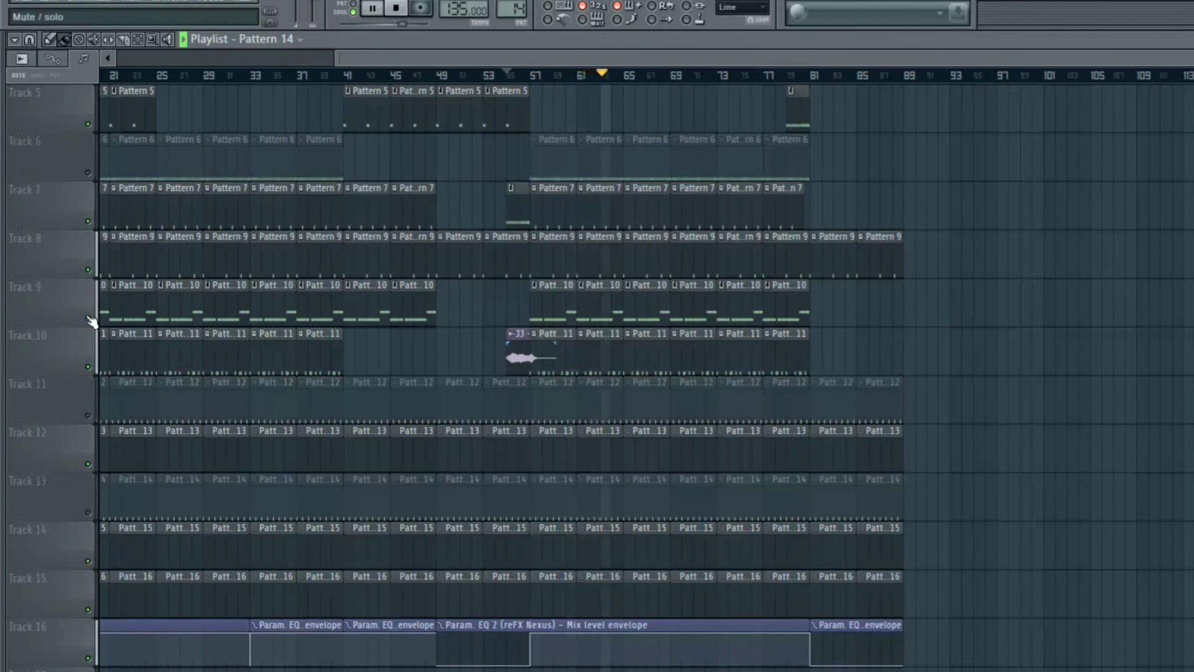
{"action": "left_click", "coordinate": [93, 278]}
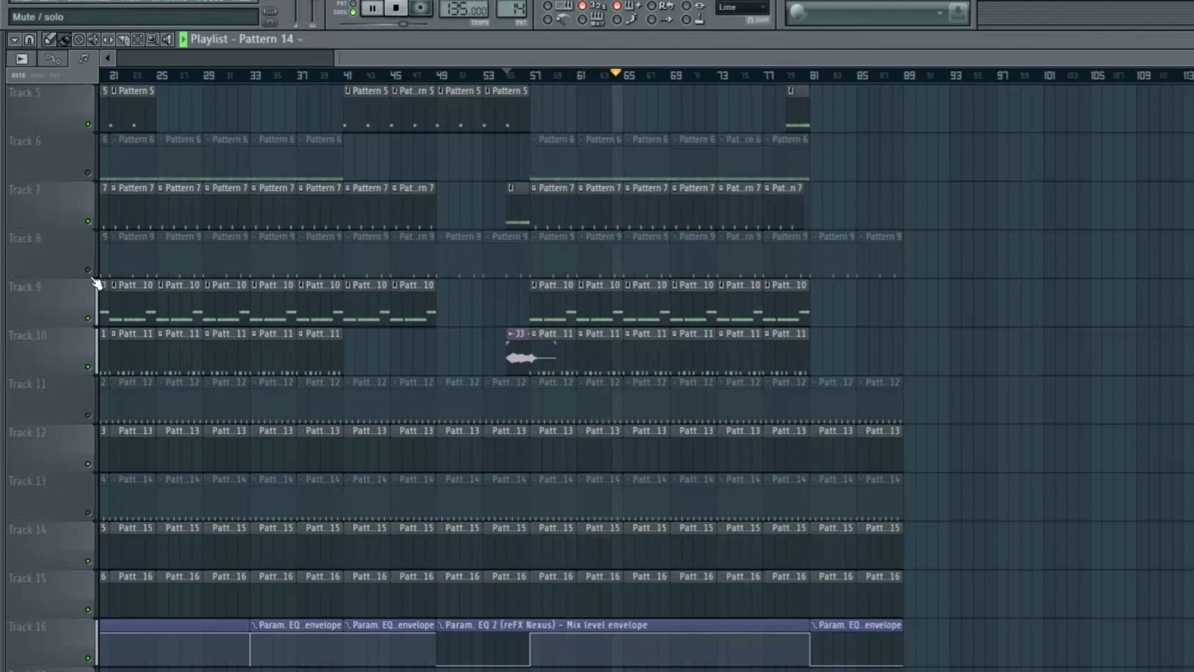
Audition Track 8 in solo, make all playlist tracks audible again and mute Track 3.
{"action": "right_click", "coordinate": [92, 277]}
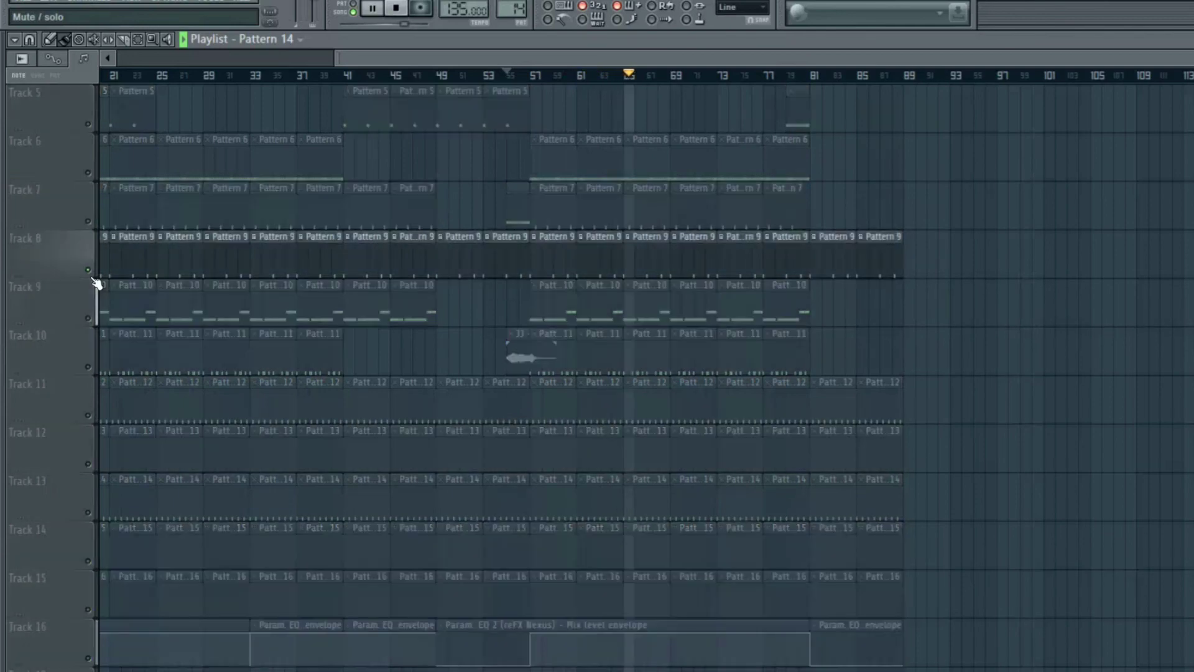
{"action": "right_click", "coordinate": [93, 278]}
{"action": "scroll", "coordinate": [324, 334], "scroll_direction": "up", "scroll_amount": 4}
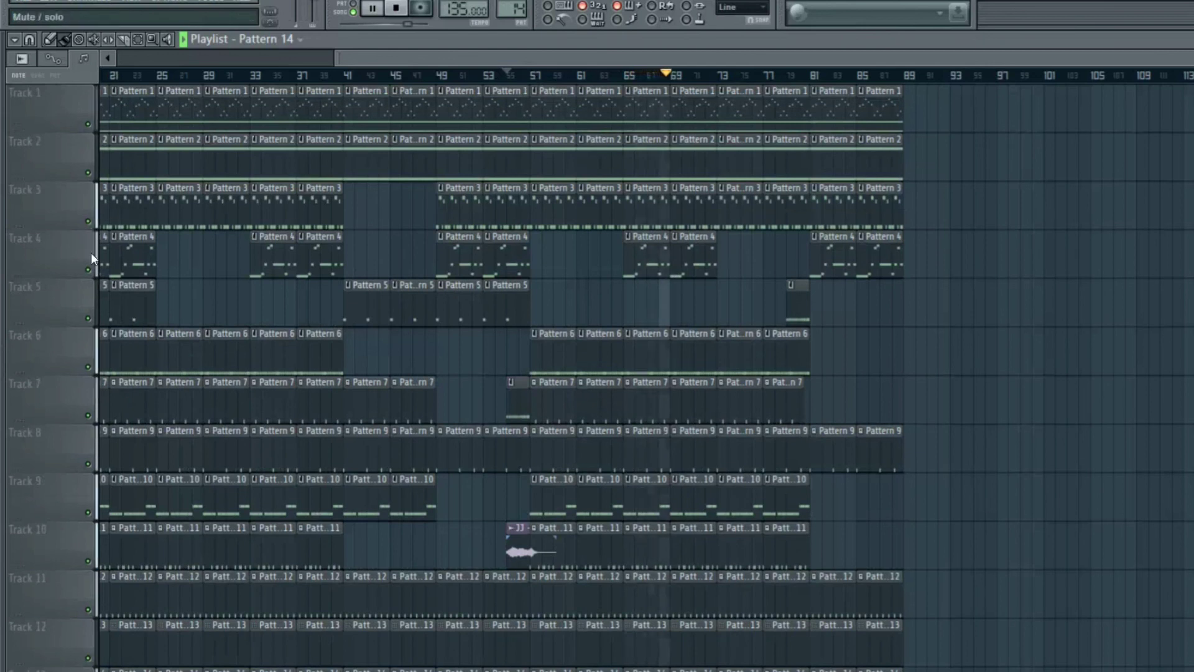
{"action": "left_click", "coordinate": [88, 220]}
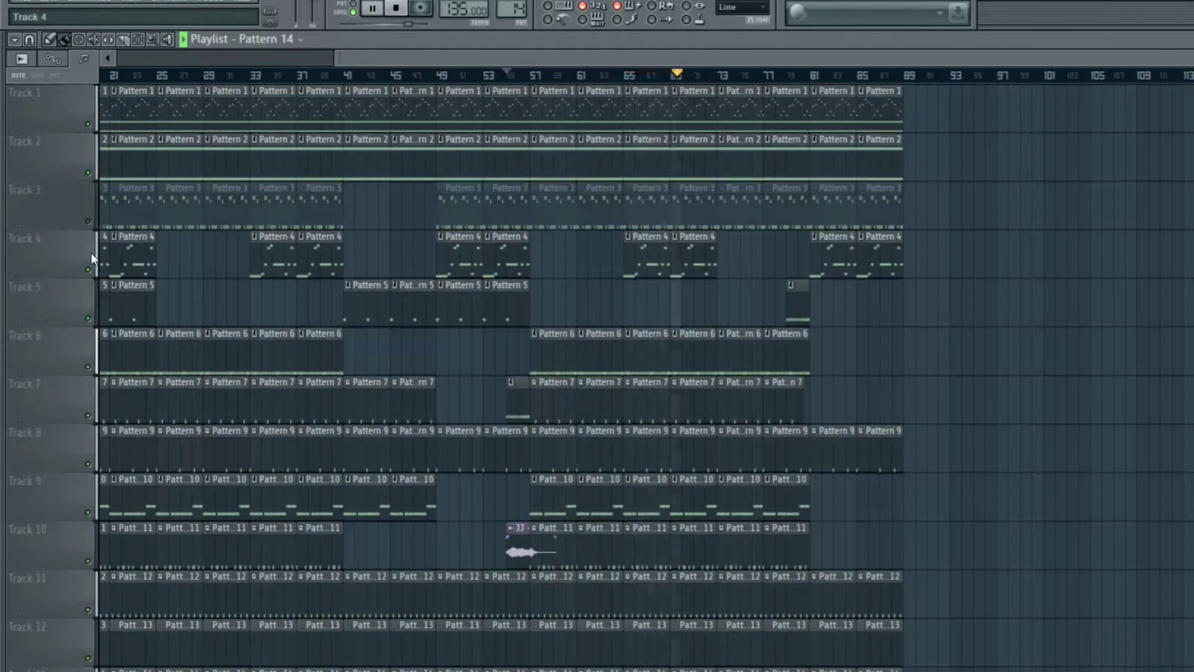